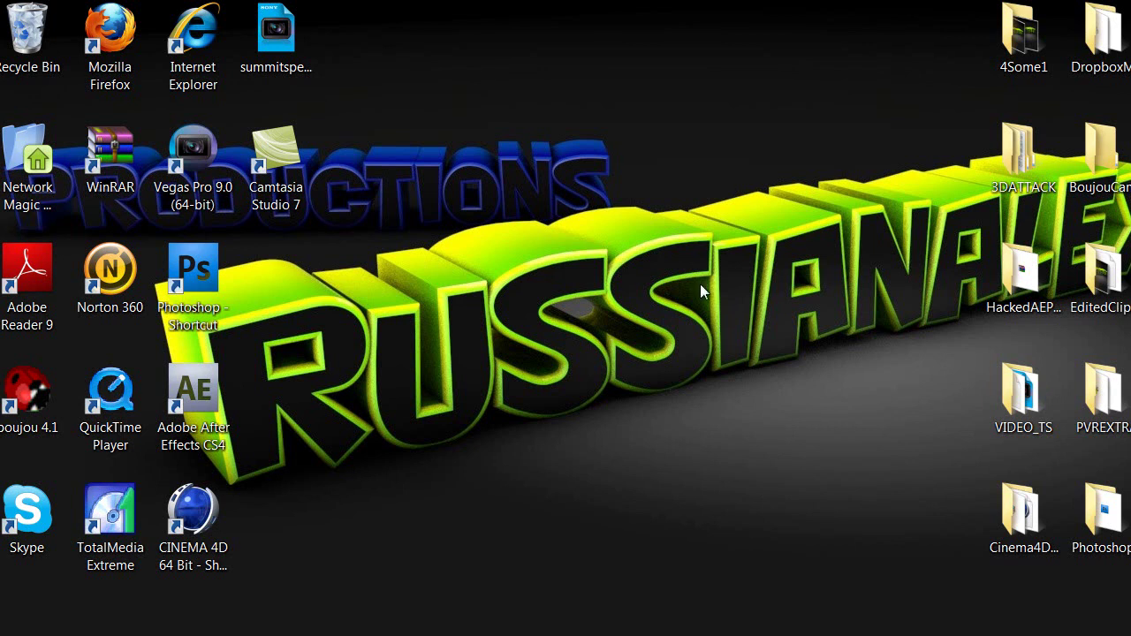
Switch to CINEMA 4D and create a new empty project
left_click_drag(579, 137, 831, 403)
left_click(511, 633)
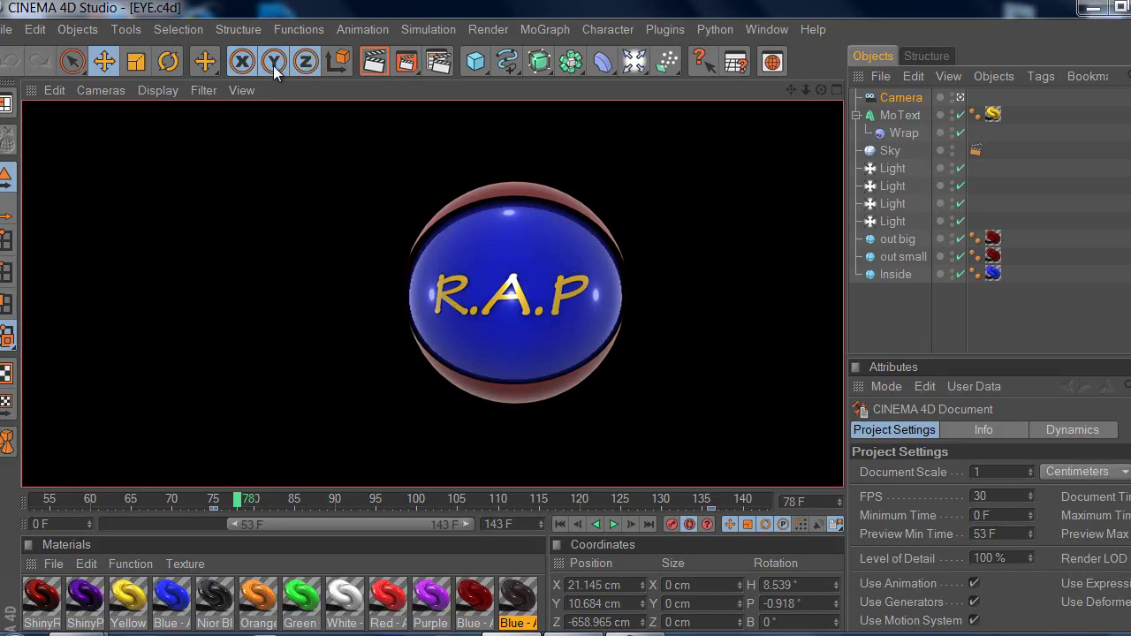
left_click(8, 30)
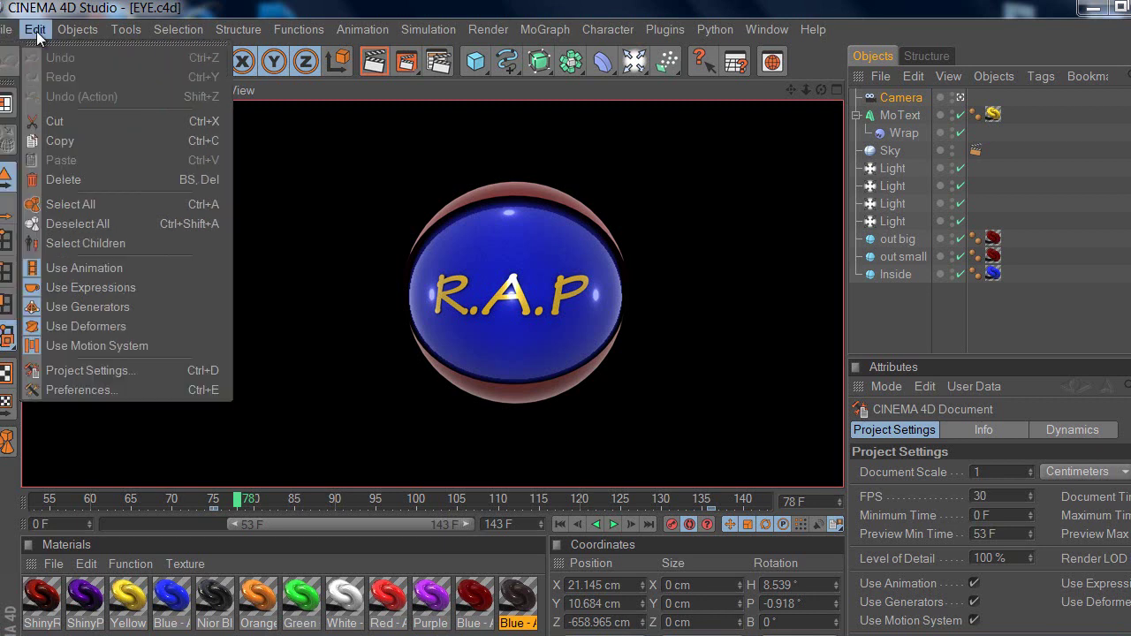
left_click(26, 57)
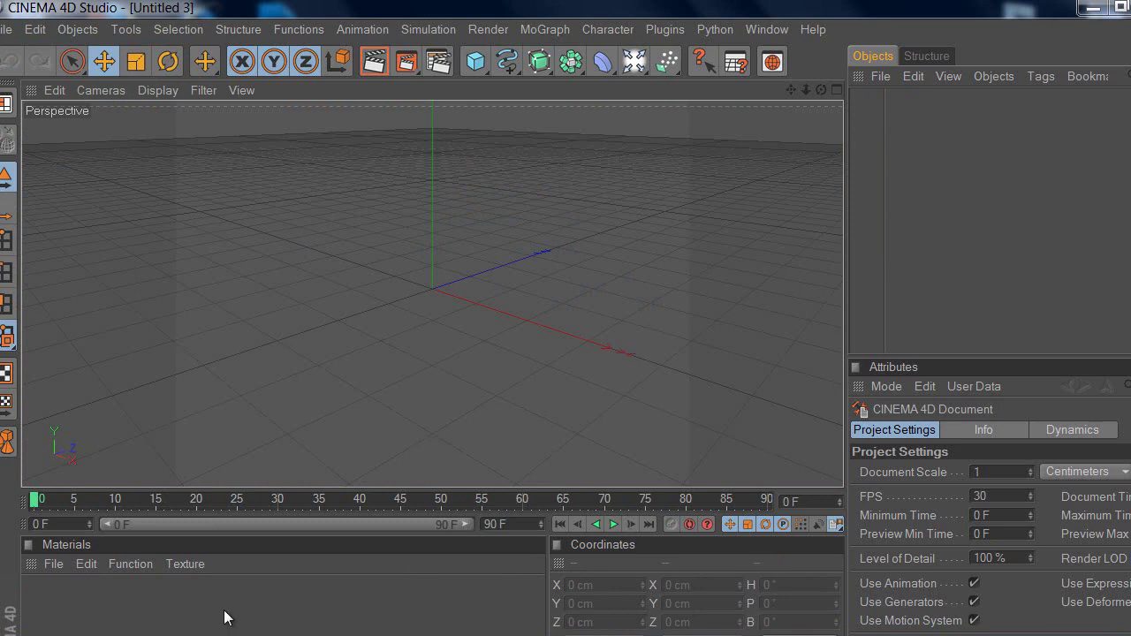
Create a new material and set its color to a grey of RGB 175, 175, 175
double_click(79, 616)
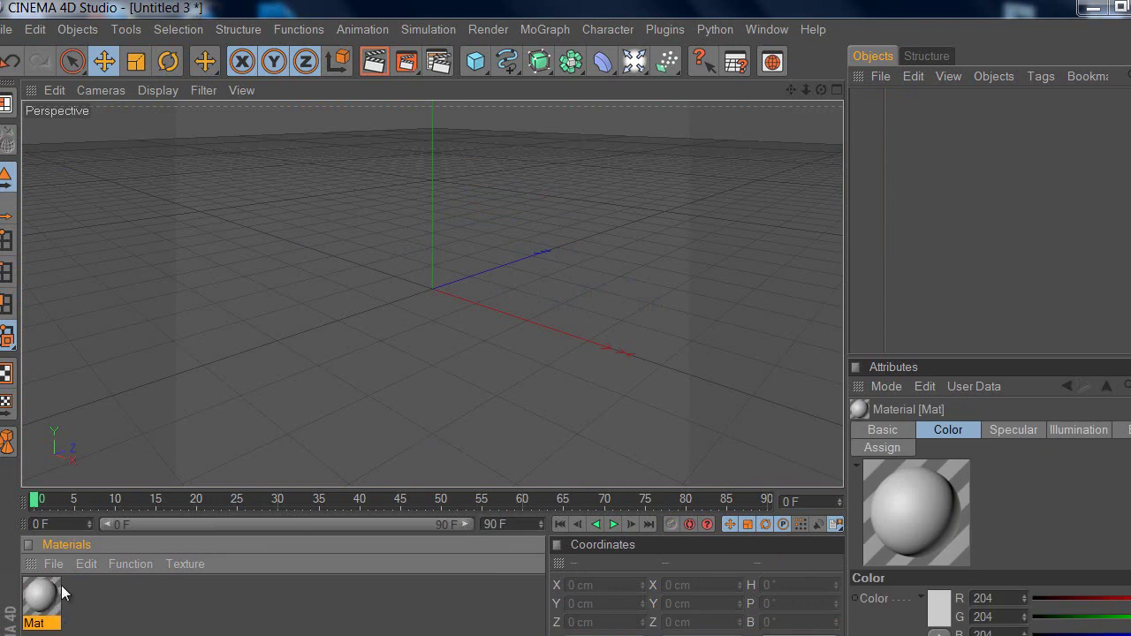
double_click(40, 597)
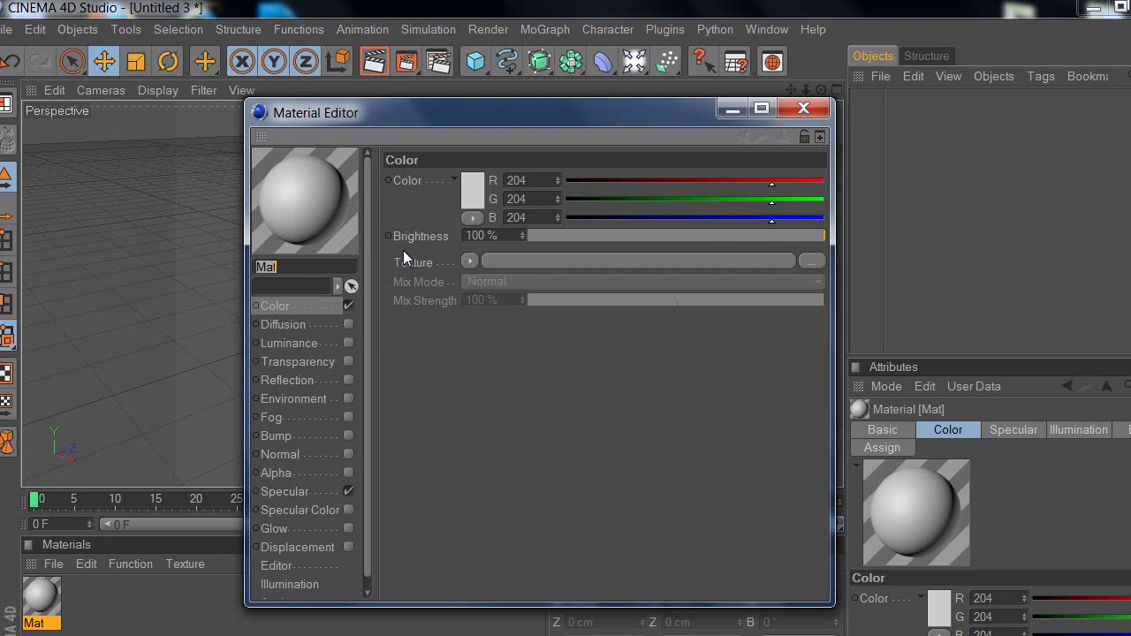
left_click(466, 202)
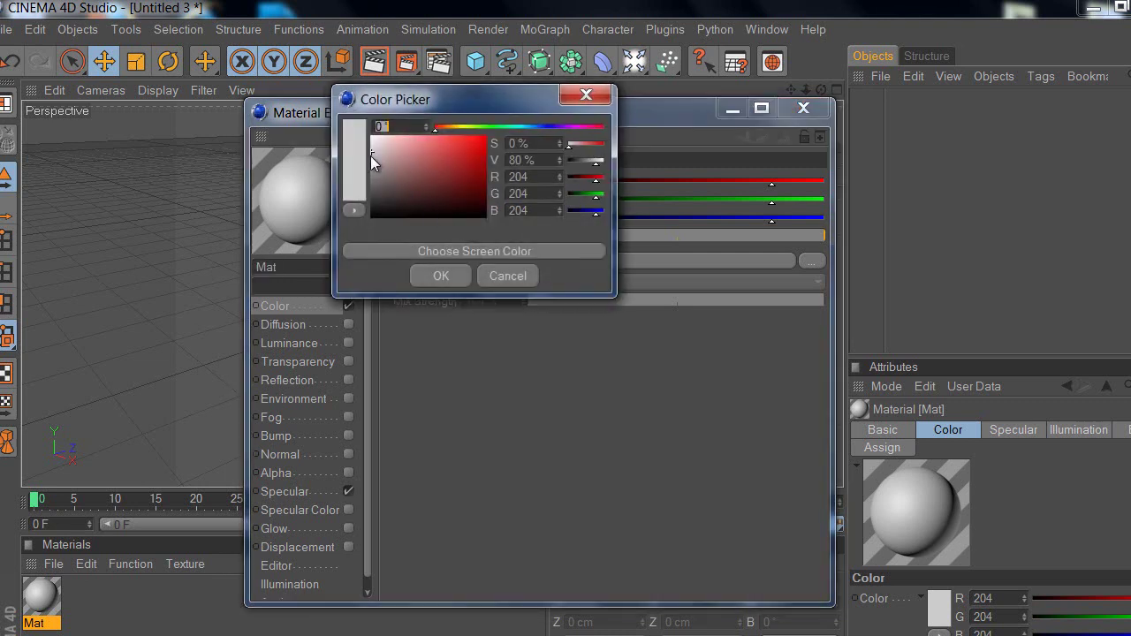
left_click_drag(370, 155, 370, 161)
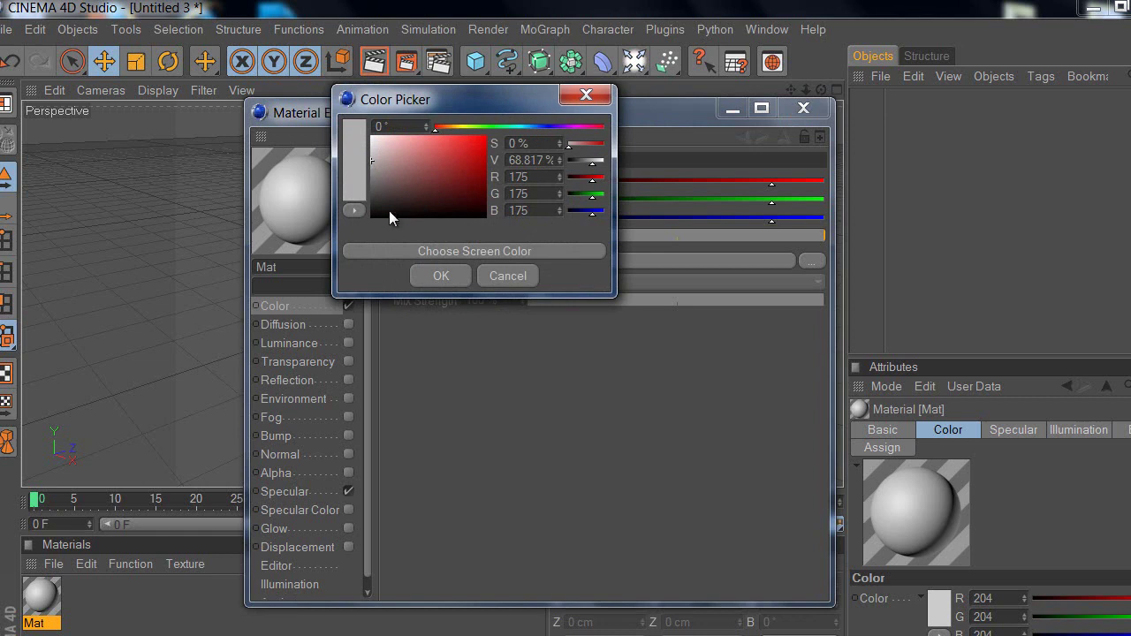
left_click(434, 276)
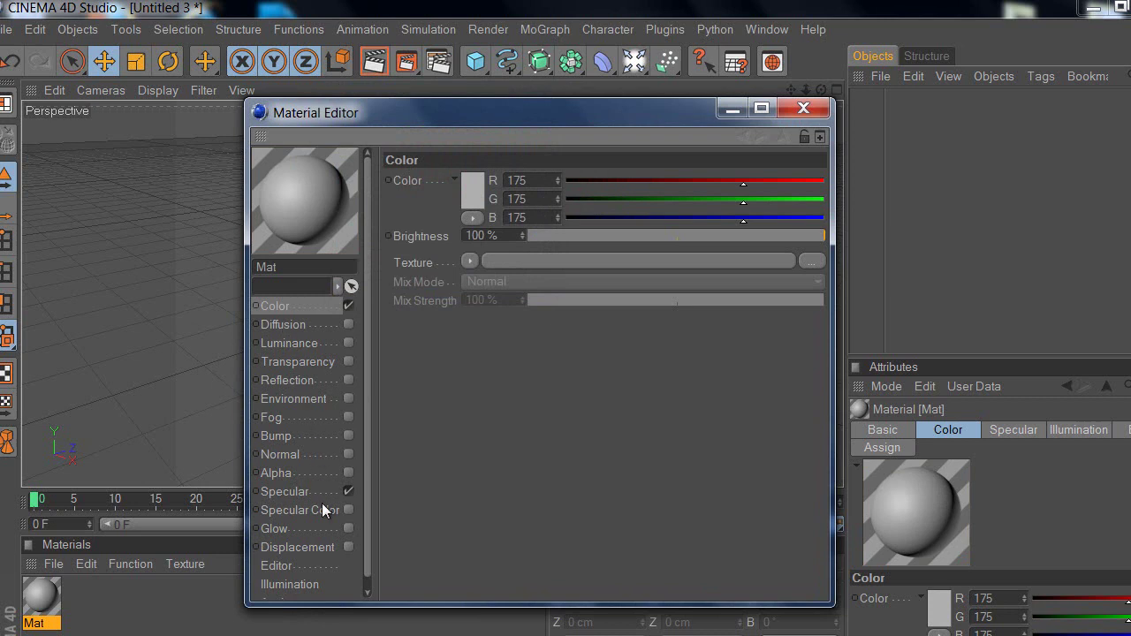
Enable Glow on the material with 70% inner strength and 120% outer strength, and close the material editor
left_click(348, 529)
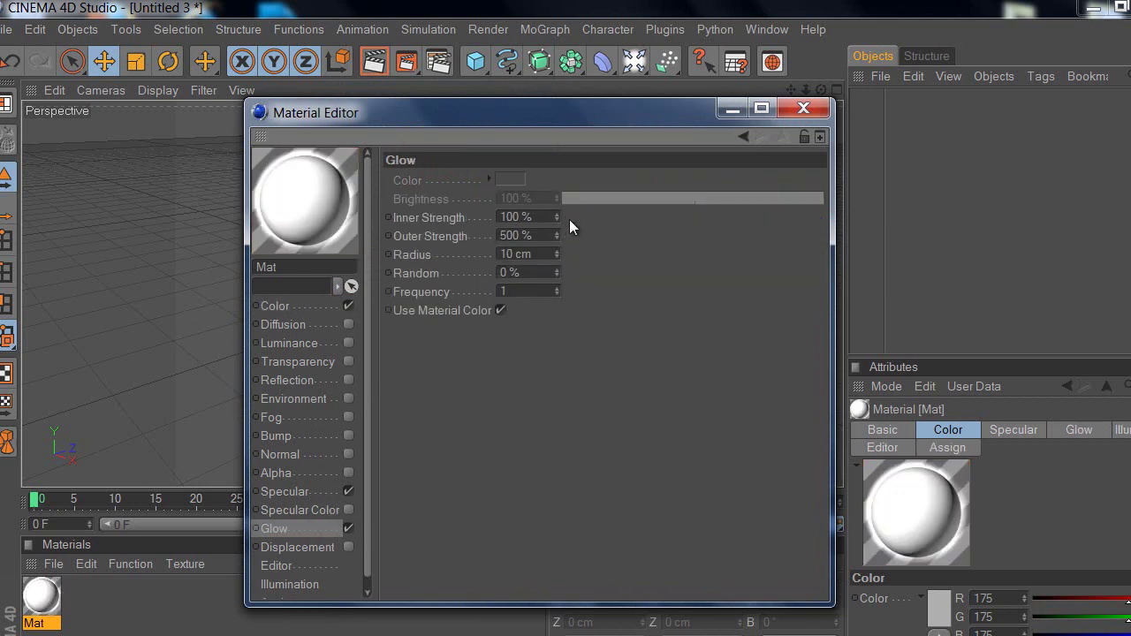
double_click(516, 219)
type("70")
double_click(517, 236)
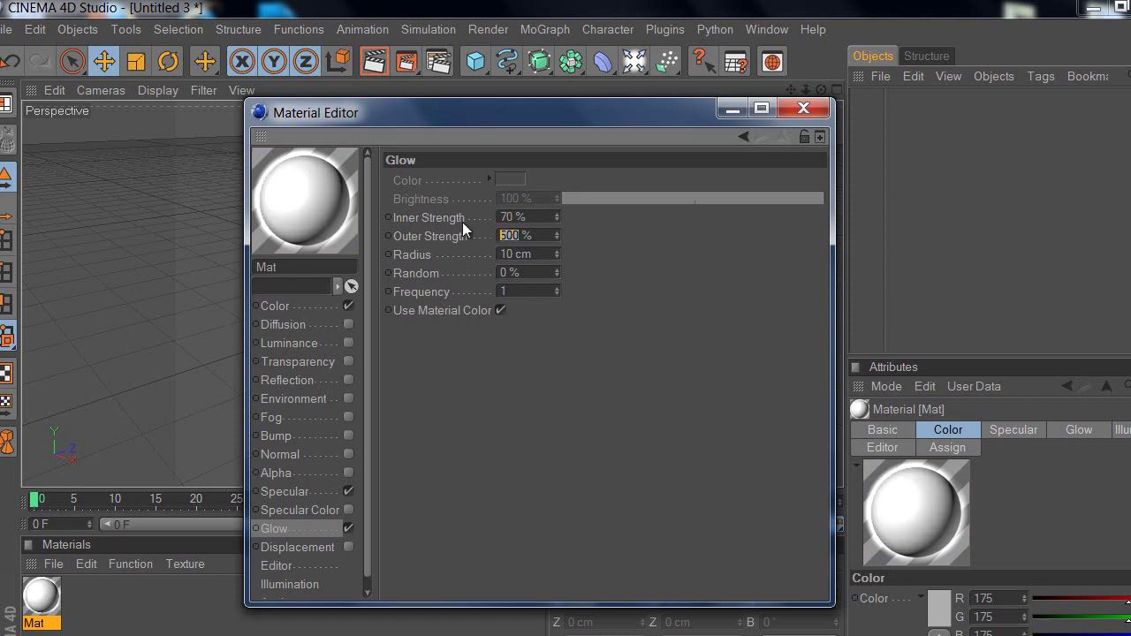
type("120")
key("Return")
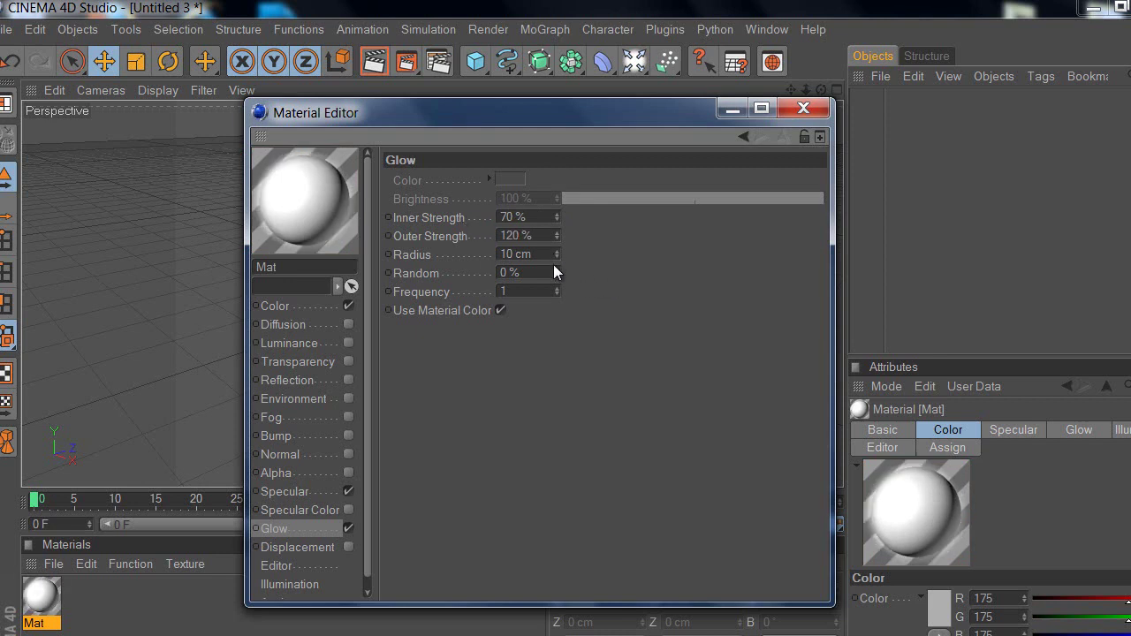
left_click(557, 256)
left_click(814, 111)
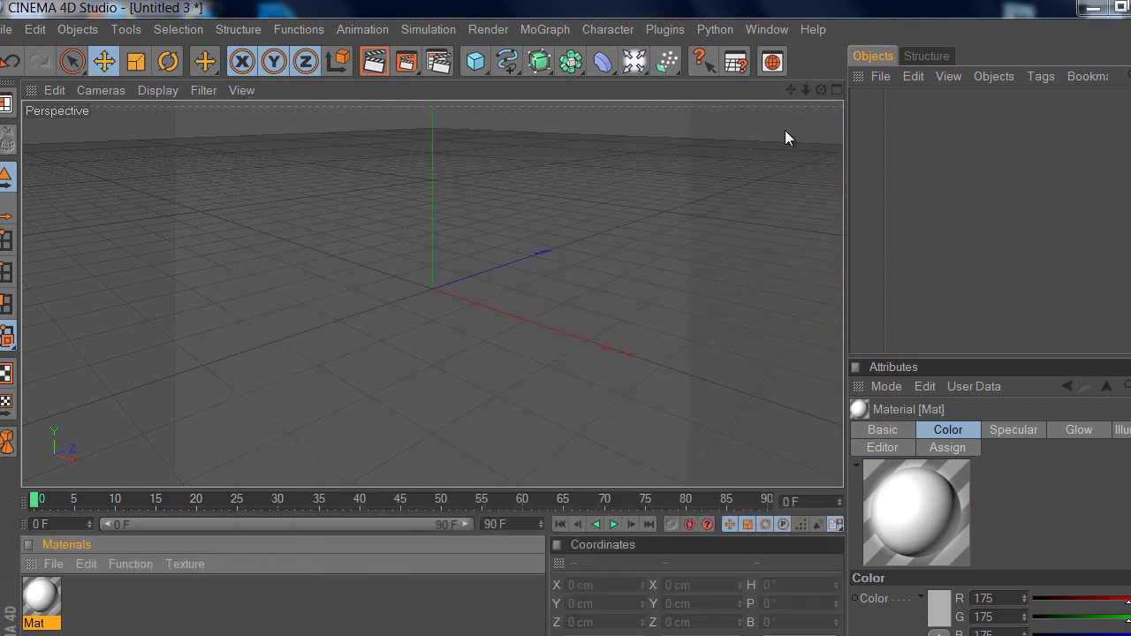
Add a MoText object with the text "Russianalex Rocks"
left_click(551, 29)
left_click(562, 254)
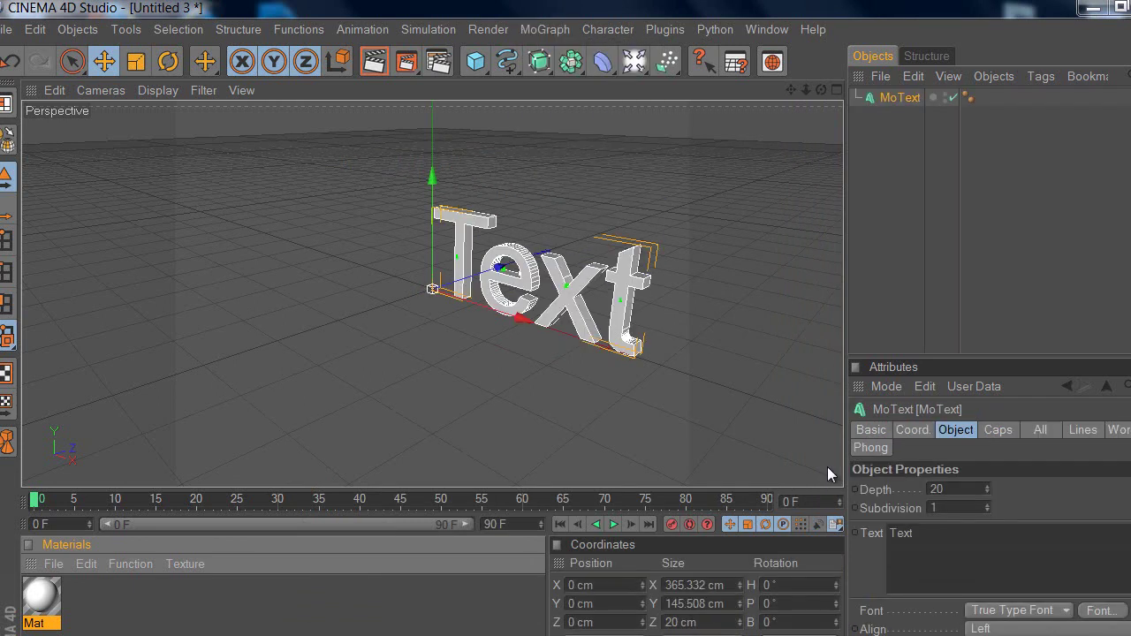
double_click(901, 533)
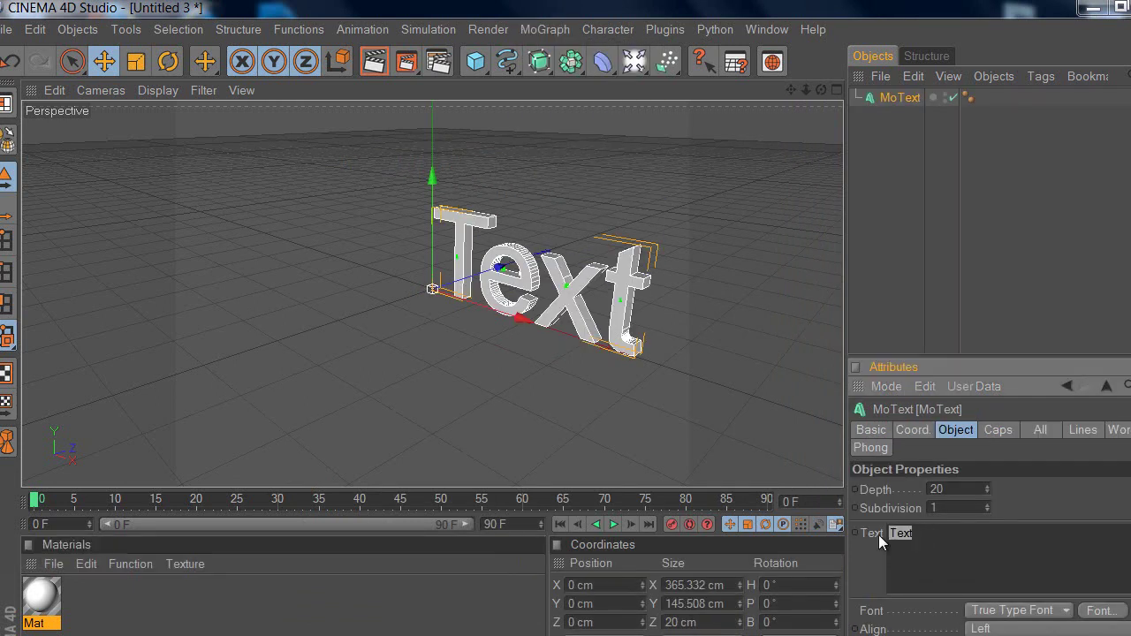
type("rUS")
type("ussianalex")
type(" Roxks")
left_click(983, 533)
key("BackSpace")
type("cks")
left_click(1036, 510)
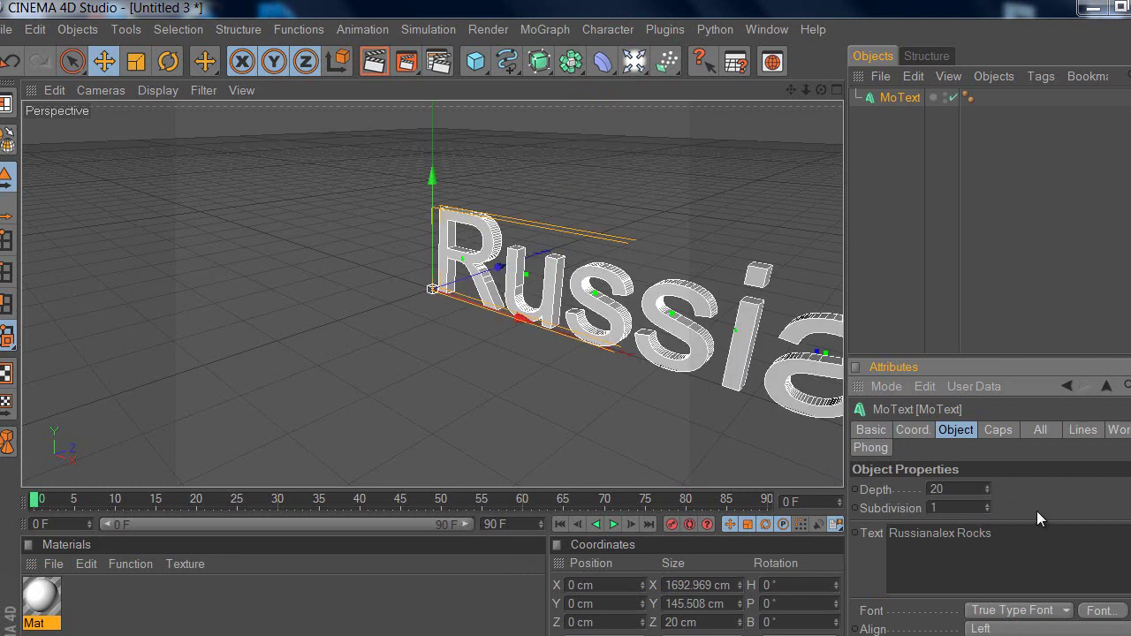
Set the MoText object's depth to 140
left_click_drag(820, 92, 766, 113)
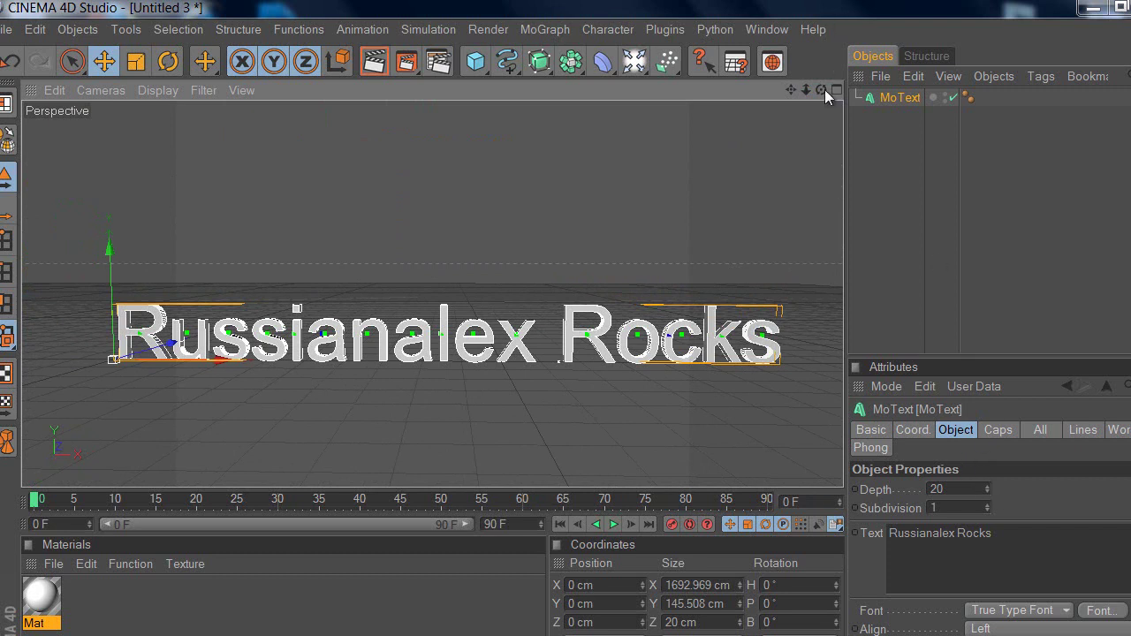
left_click_drag(821, 90, 769, 141)
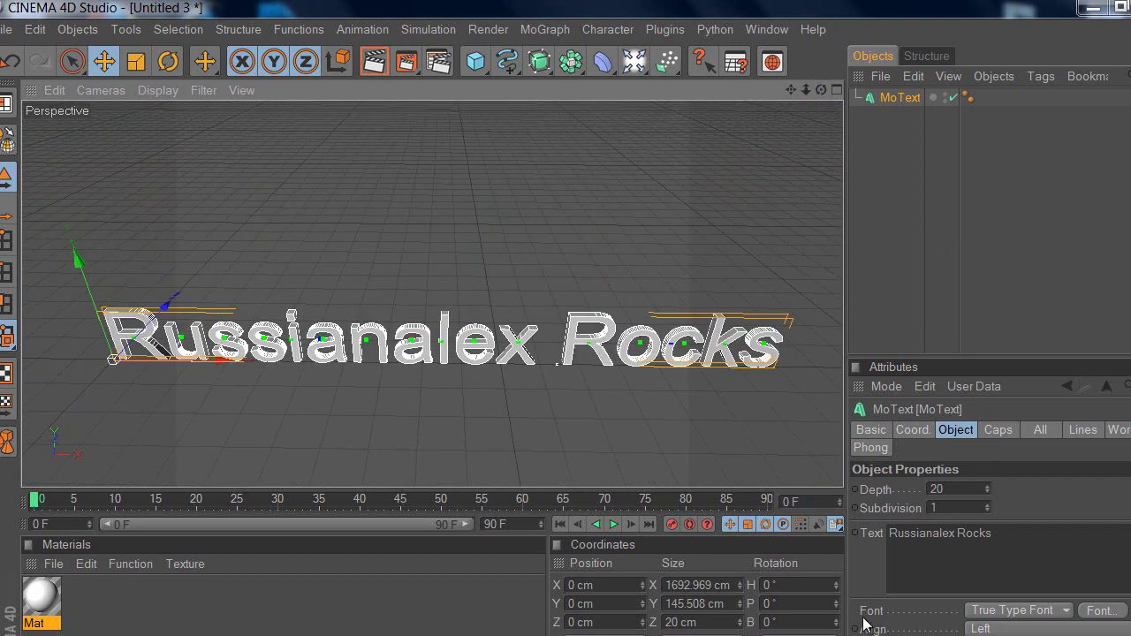
left_click(951, 493)
type("140")
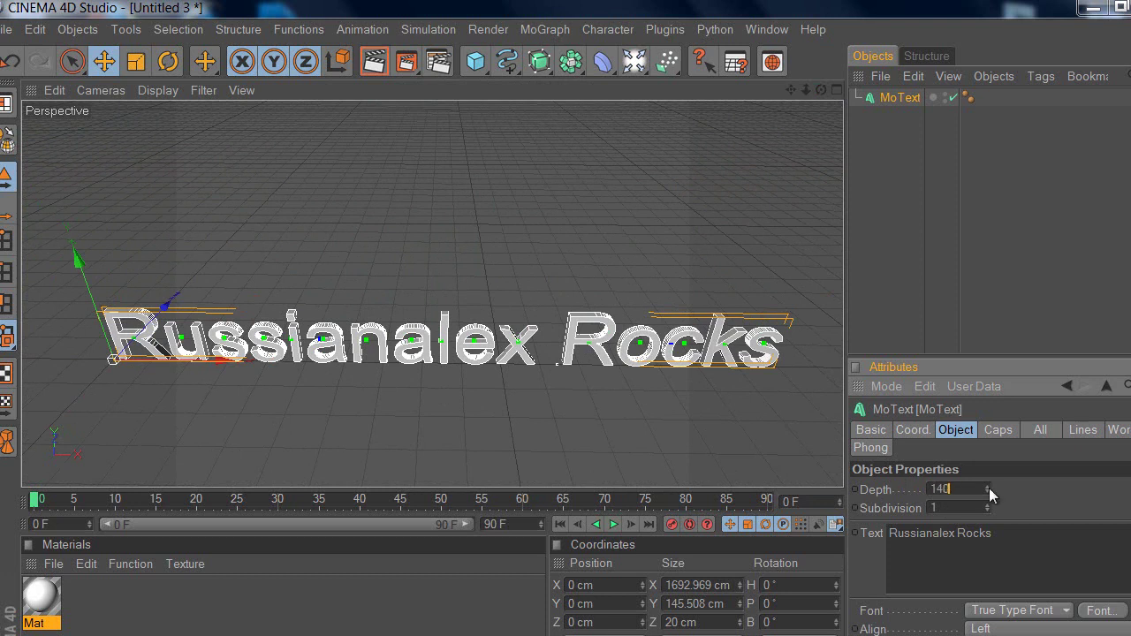
key("Return")
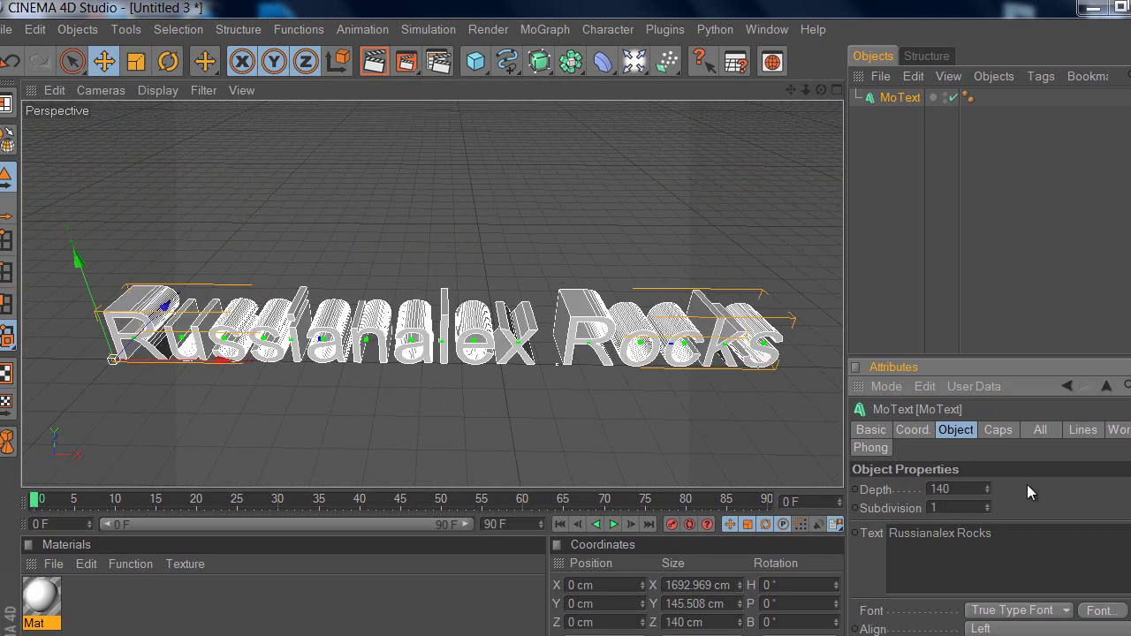
Change the MoText object's depth to 124
double_click(943, 488)
type("124")
key("Return")
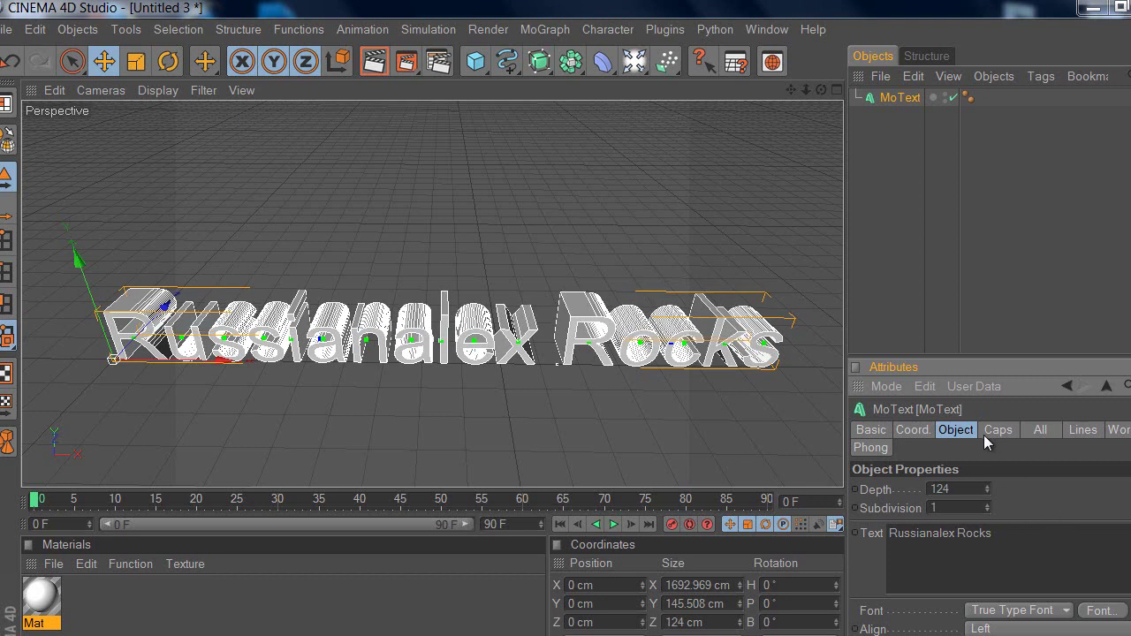
Reduce the text height to 179 cm
scroll(989, 565, "down", 1)
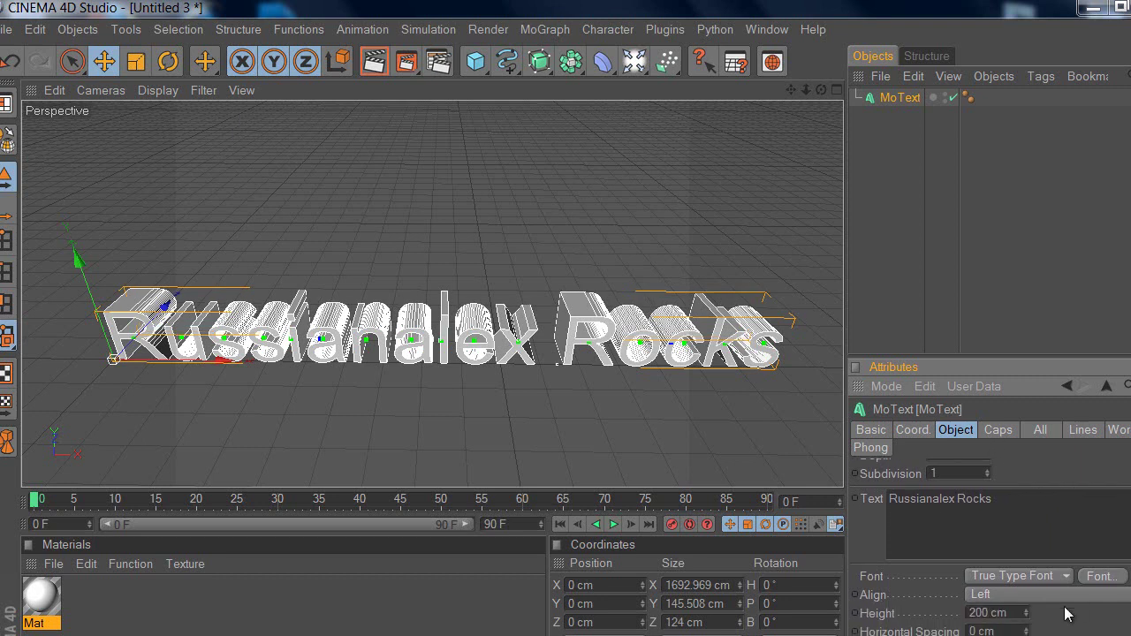
left_click(1027, 617)
left_click_drag(1027, 621, 1025, 621)
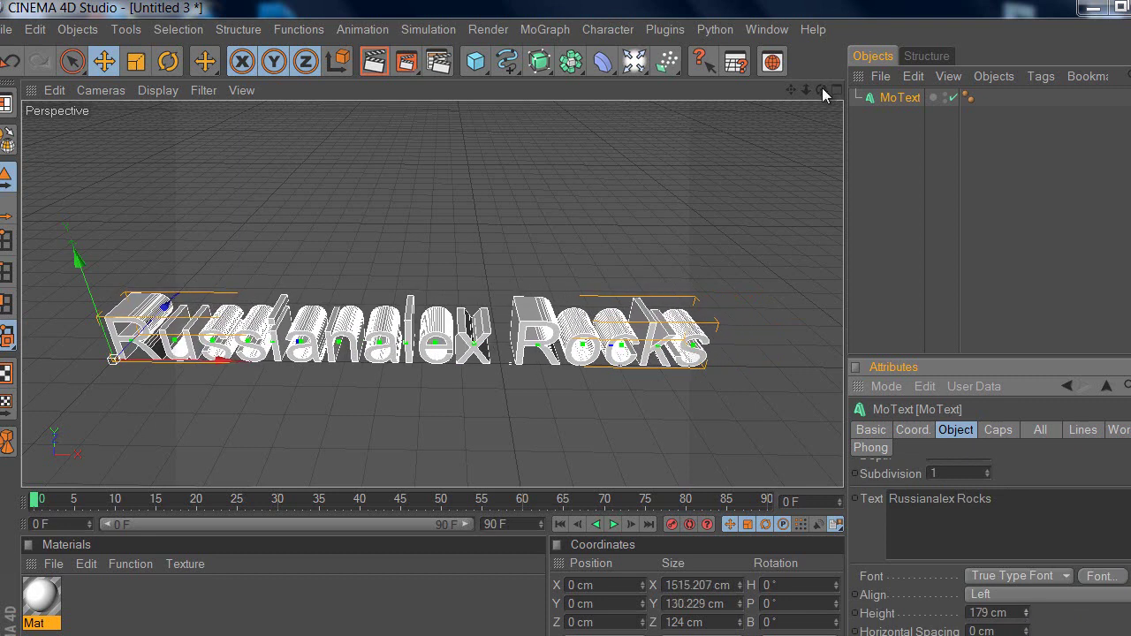
Render a viewport preview of the text seen from a lower angle, and return to the editing view
mouse_move(820, 89)
left_mouse_down()
mouse_move(823, 51)
mouse_move(815, 87)
left_mouse_up()
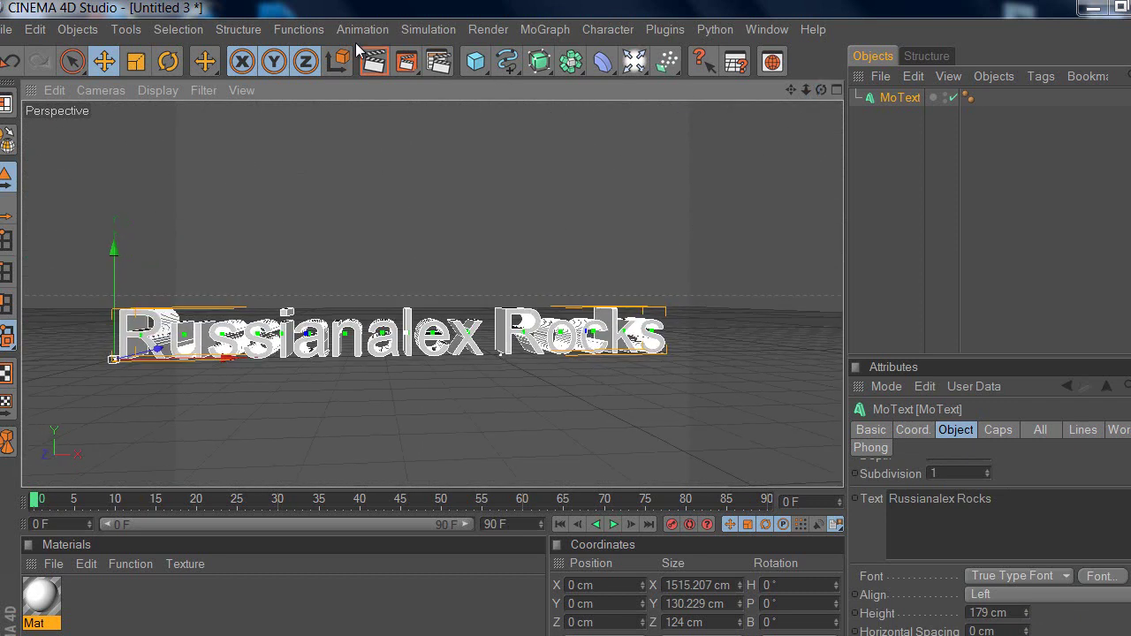
left_click(377, 68)
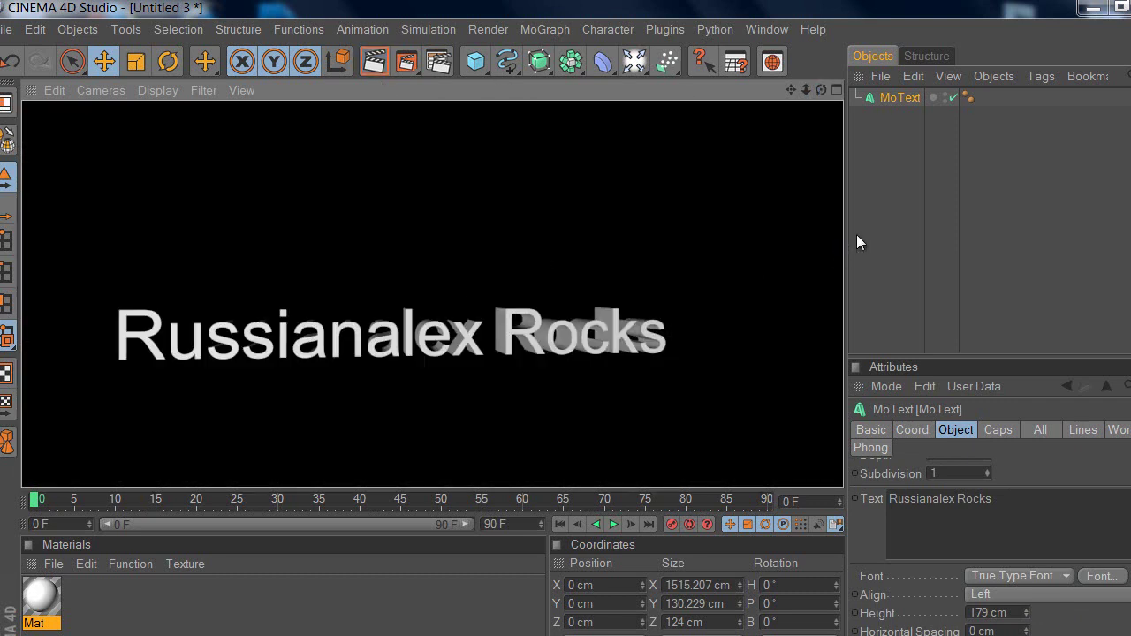
left_click(884, 99)
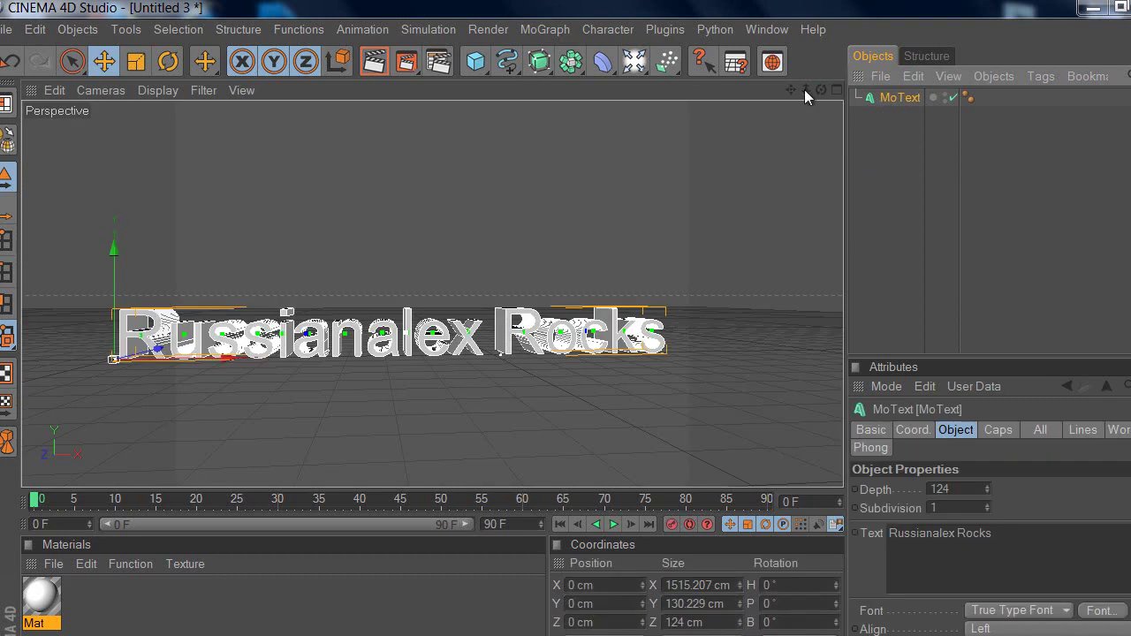
Apply the glow material to the MoText object and render a viewport preview of it
left_click_drag(804, 89, 754, 132)
scroll(704, 221, "up", 1)
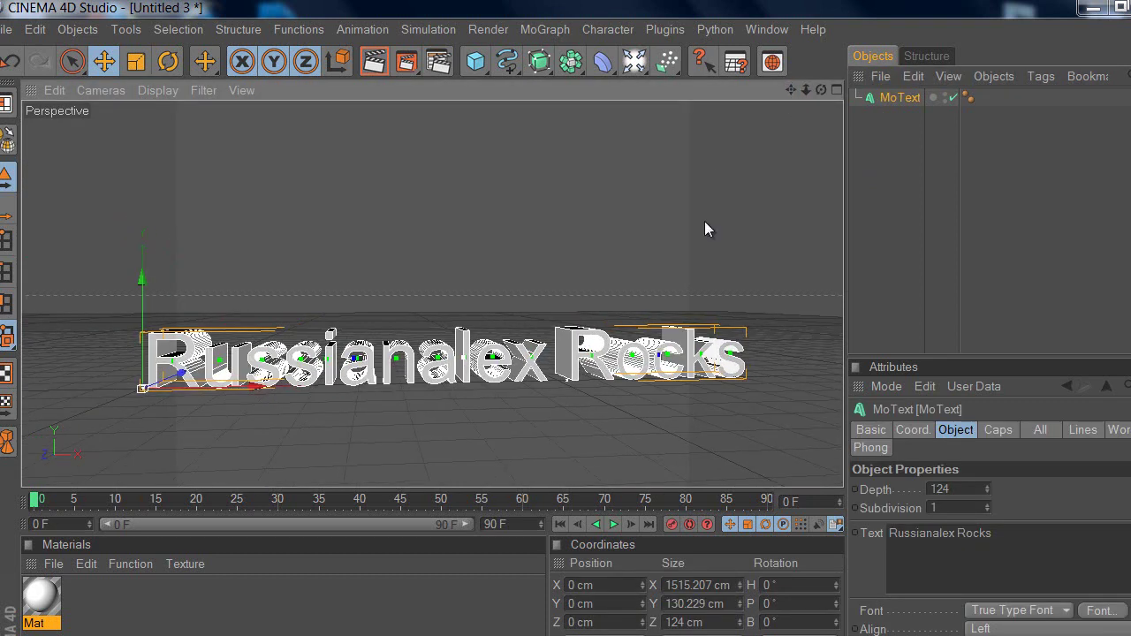
left_click_drag(792, 92, 784, 99)
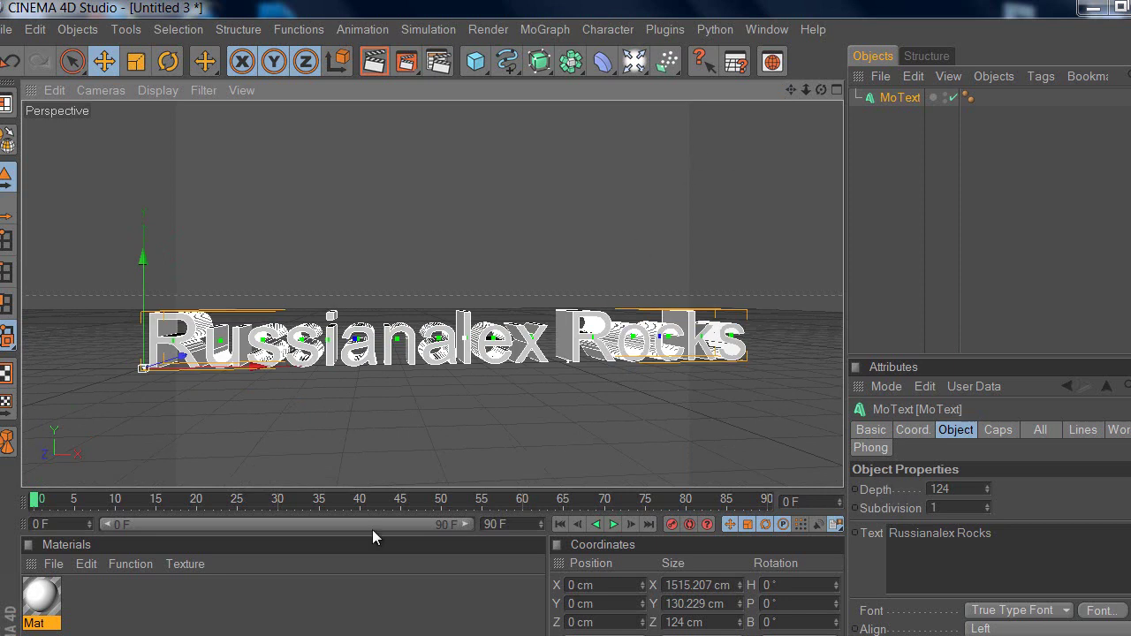
left_click_drag(40, 599, 898, 99)
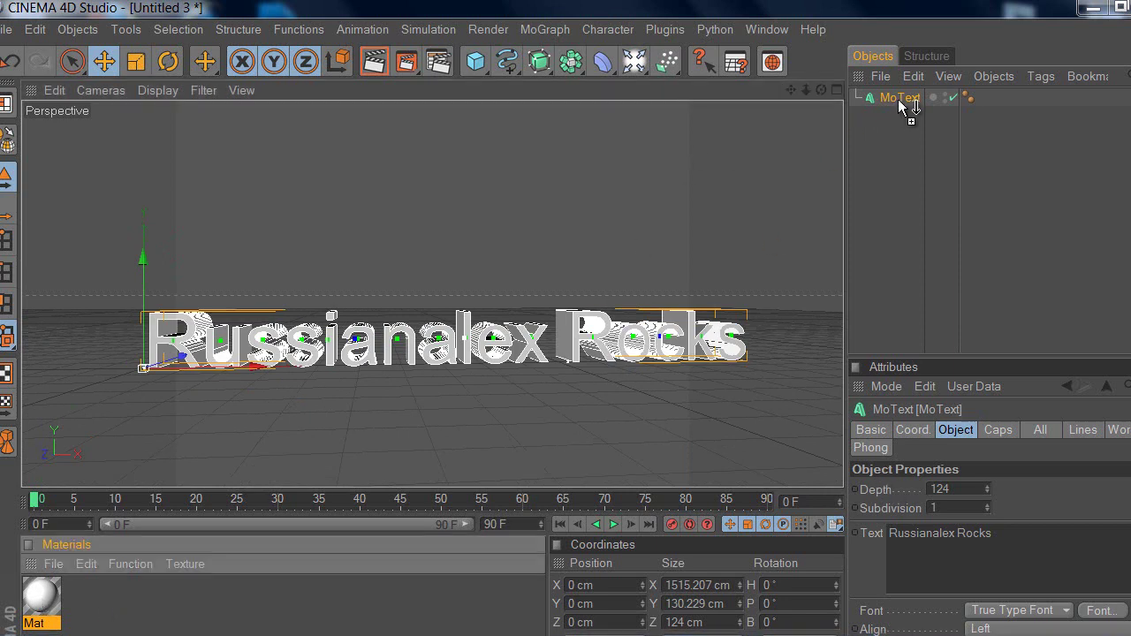
left_click(380, 64)
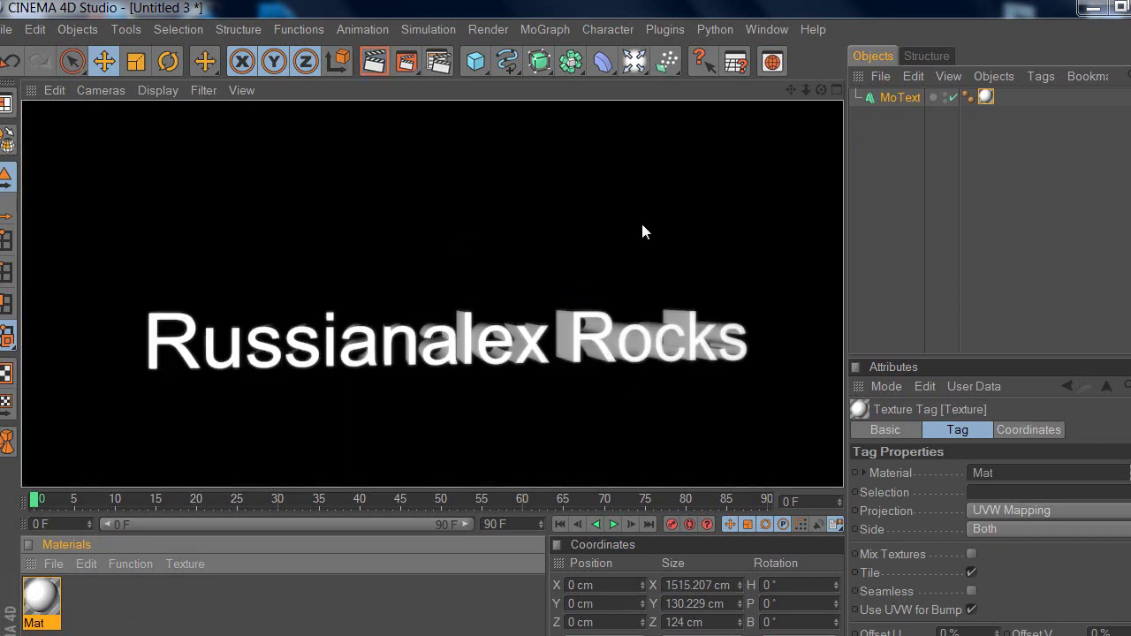
left_click(905, 113)
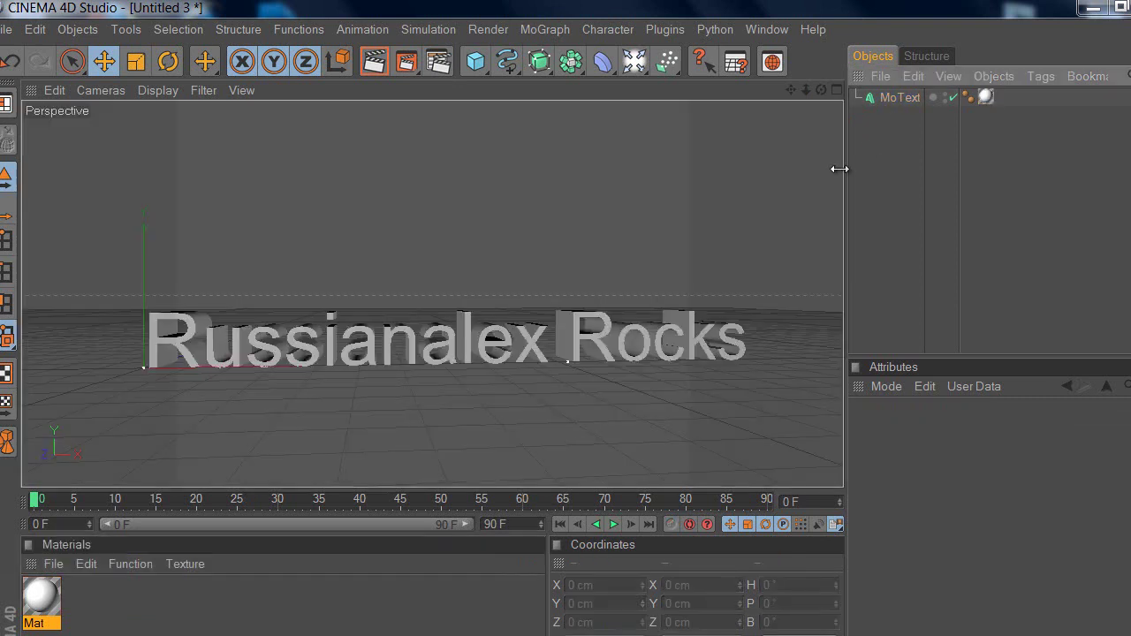
Add an Atom Array, make the MoText object its child, and render a viewport preview
left_click(896, 98)
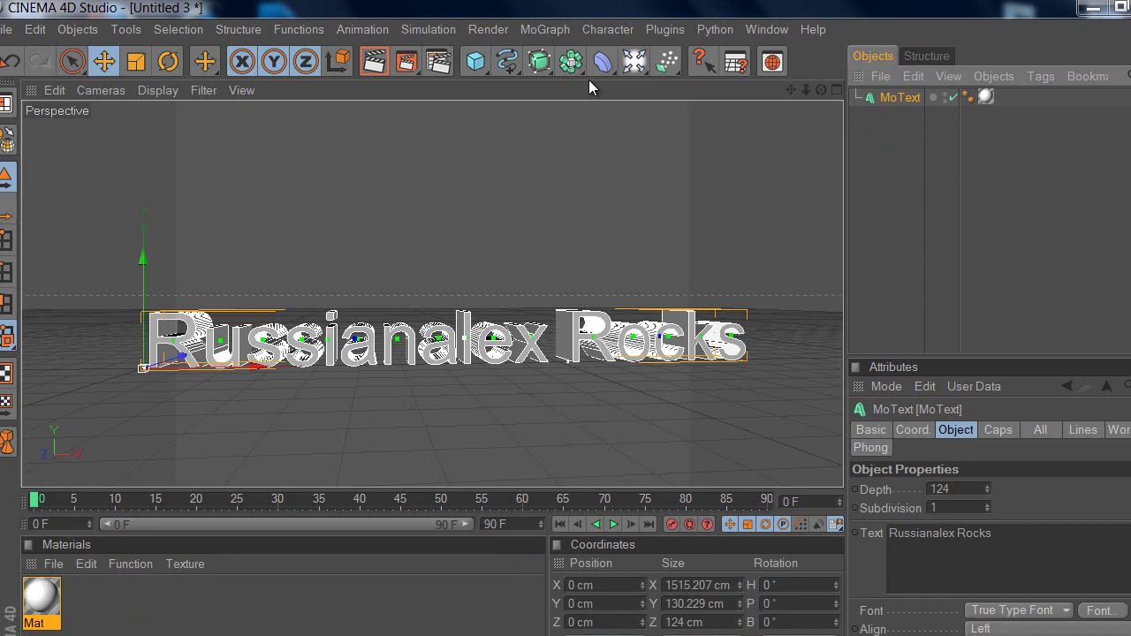
left_click(571, 61)
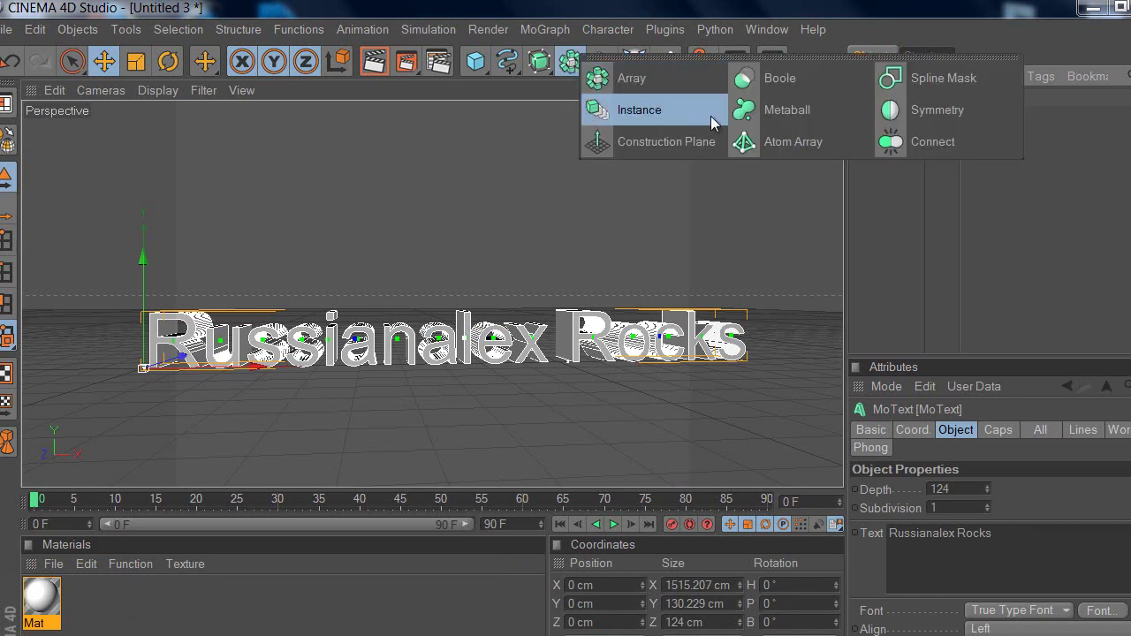
left_click(765, 142)
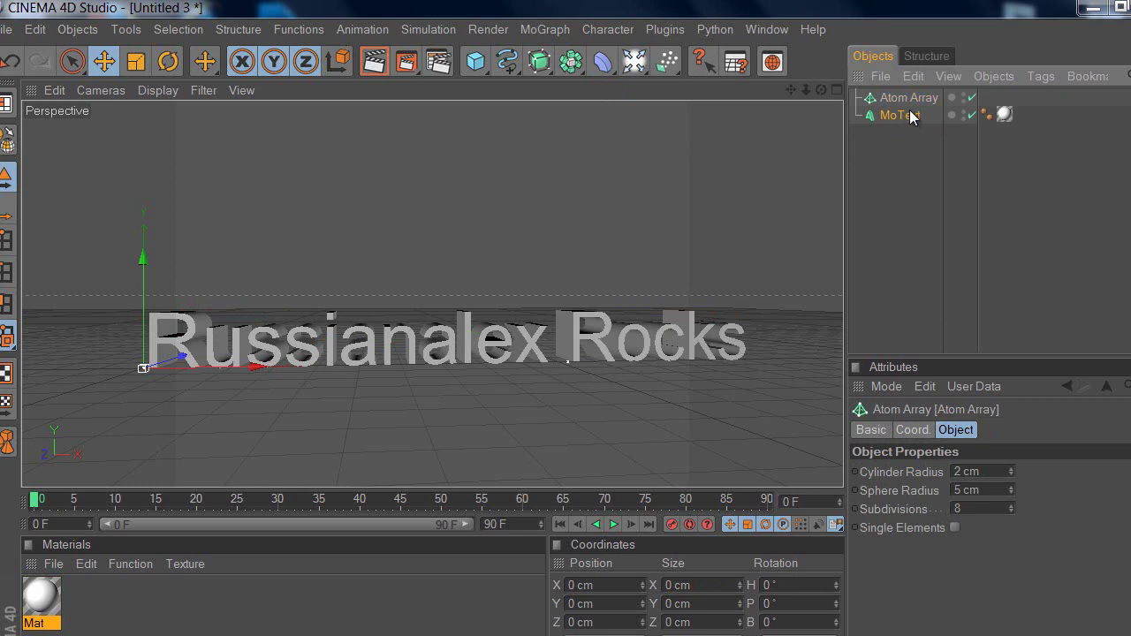
left_click_drag(908, 115, 910, 98)
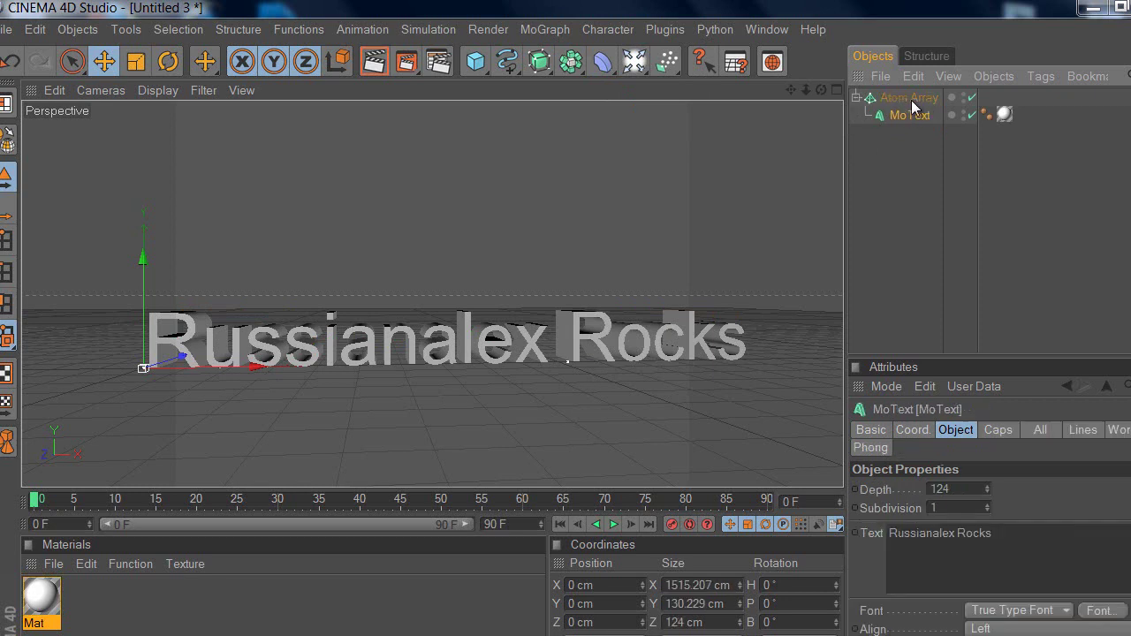
left_click(375, 69)
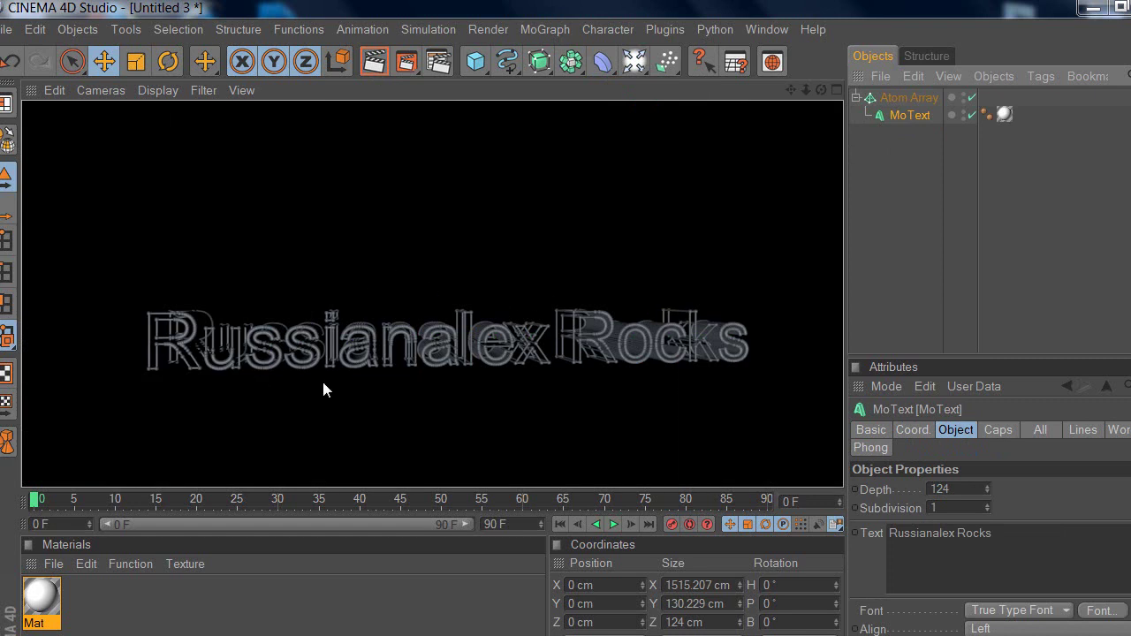
Apply the glow material to the Atom Array and render viewport previews of the text from two viewing angles
left_click_drag(53, 609, 987, 99)
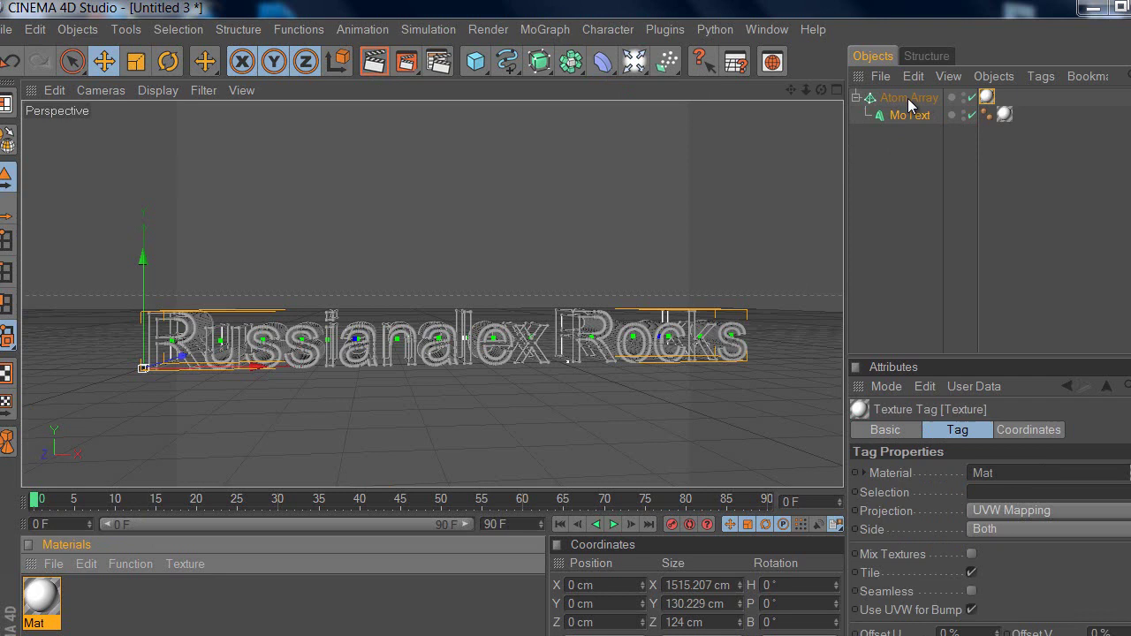
left_click(375, 65)
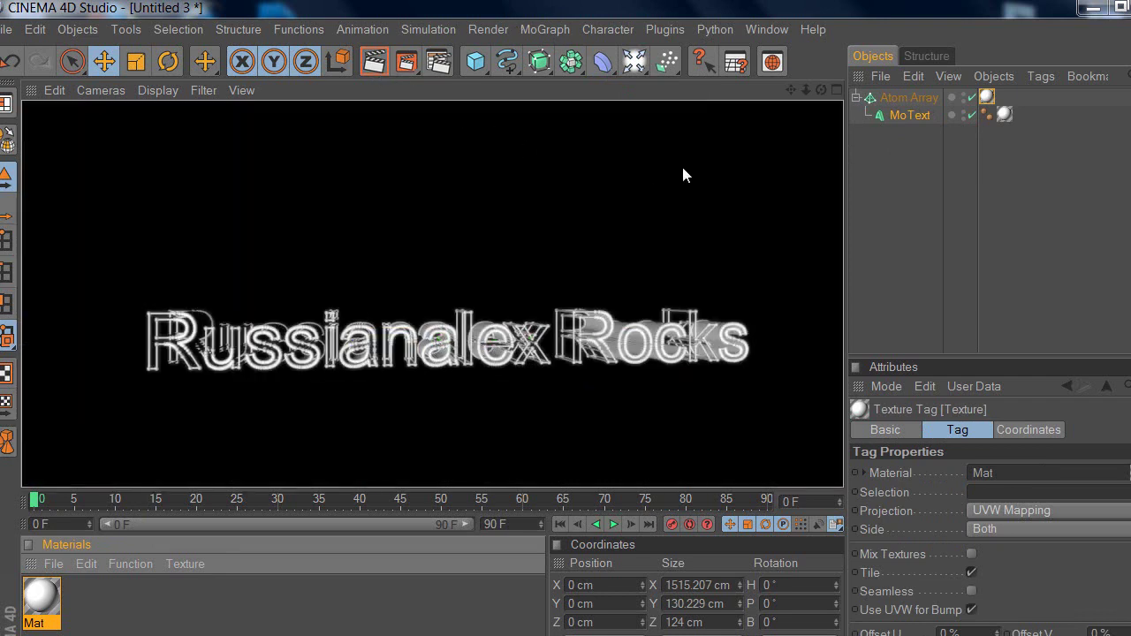
left_click_drag(629, 343, 606, 341, "alt")
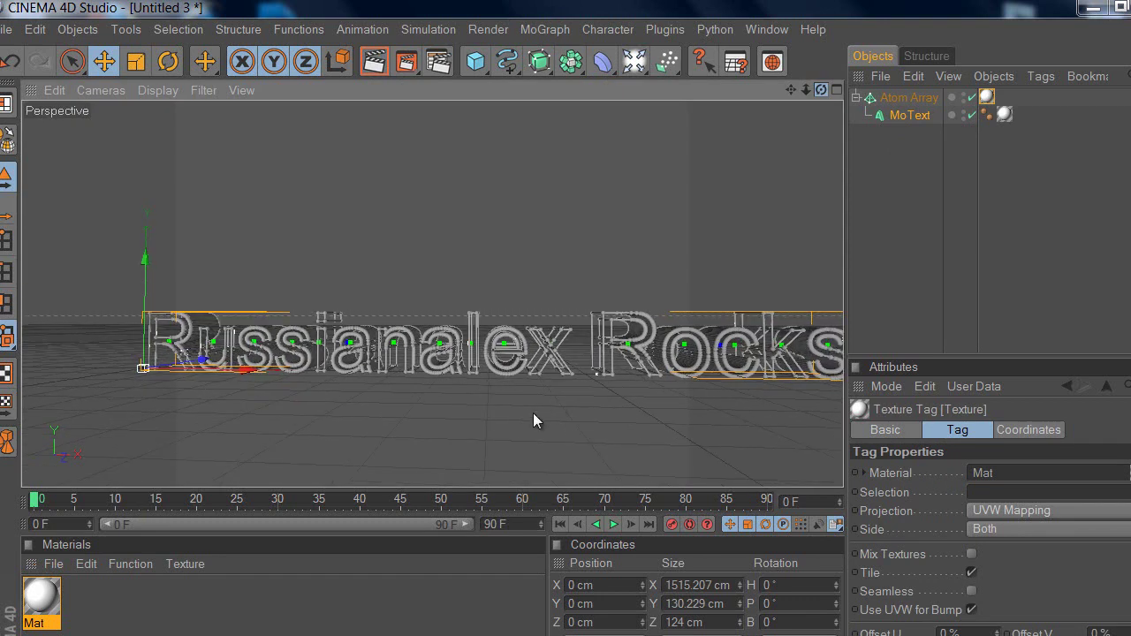
scroll(533, 421, "down", 2)
scroll(530, 412, "down", 1)
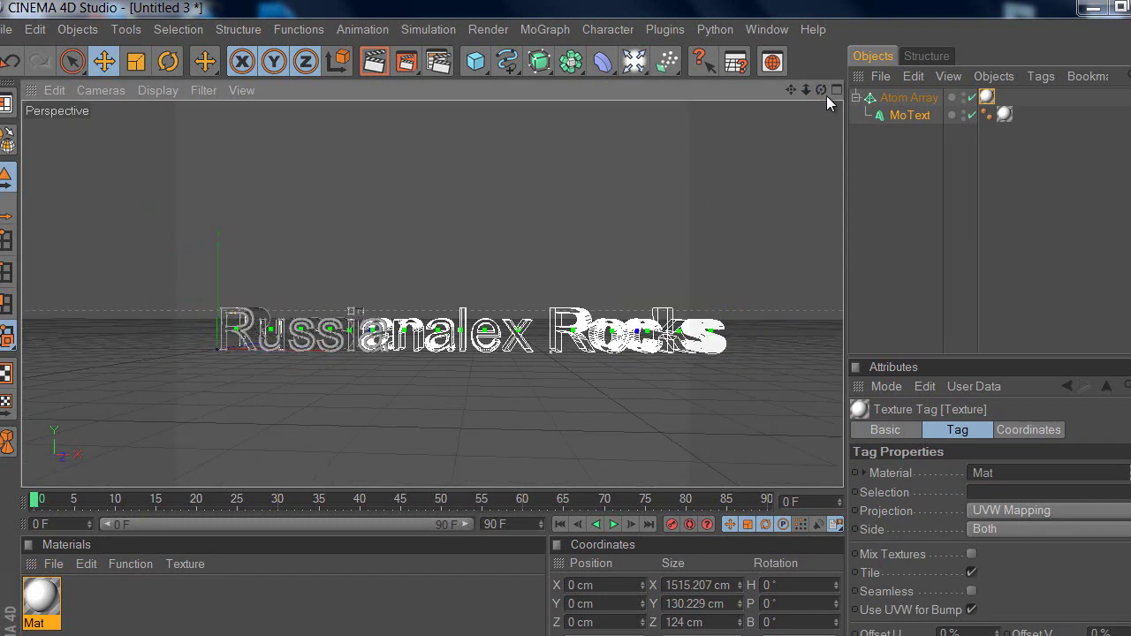
mouse_move(590, 342)
left_mouse_down("alt")
mouse_move(578, 346)
mouse_move(589, 334)
left_mouse_up("alt")
left_click(375, 69)
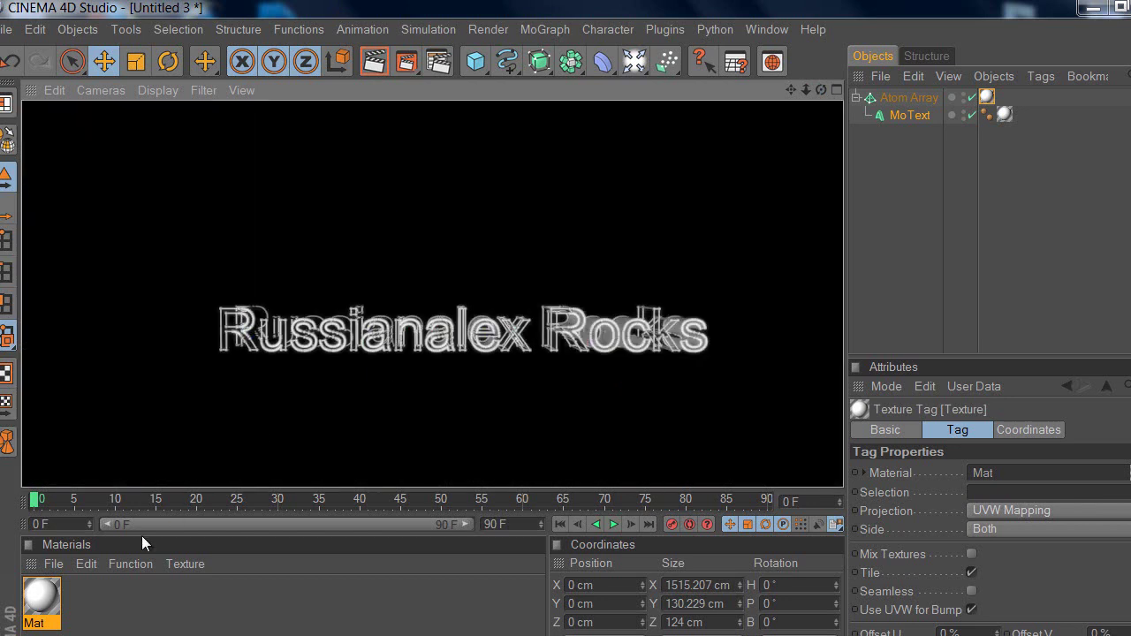
Set the material's glow outer strength to 113% and inner strength to 66%, and render a viewport preview
double_click(45, 596)
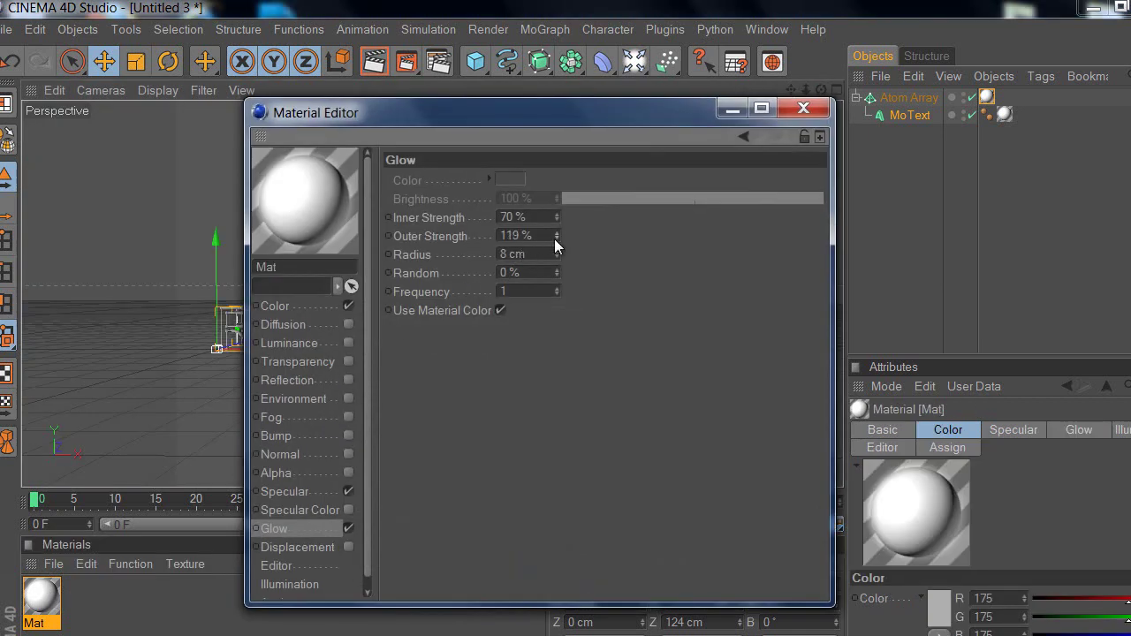
left_click(554, 238)
left_click(556, 215)
left_click_drag(555, 216, 559, 222)
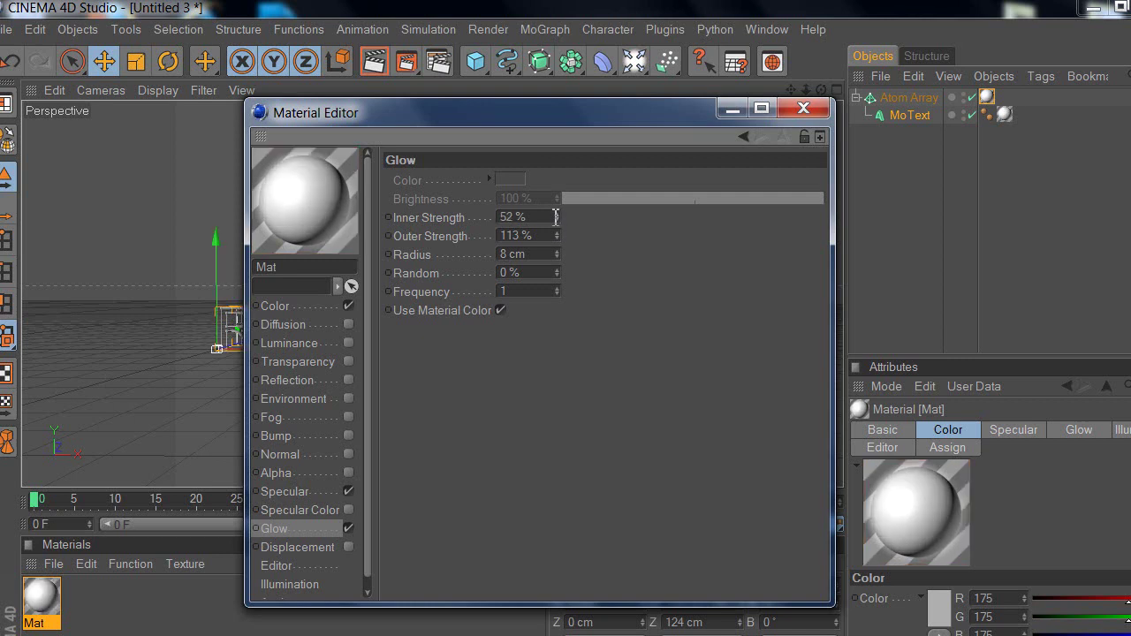
left_click(557, 215)
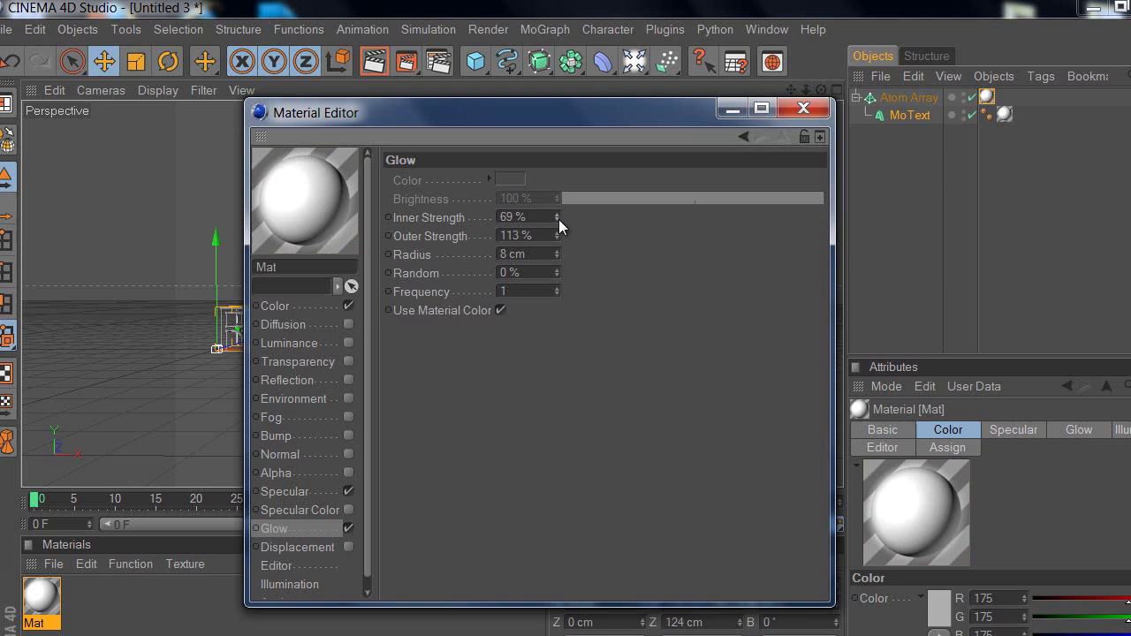
left_click(559, 220)
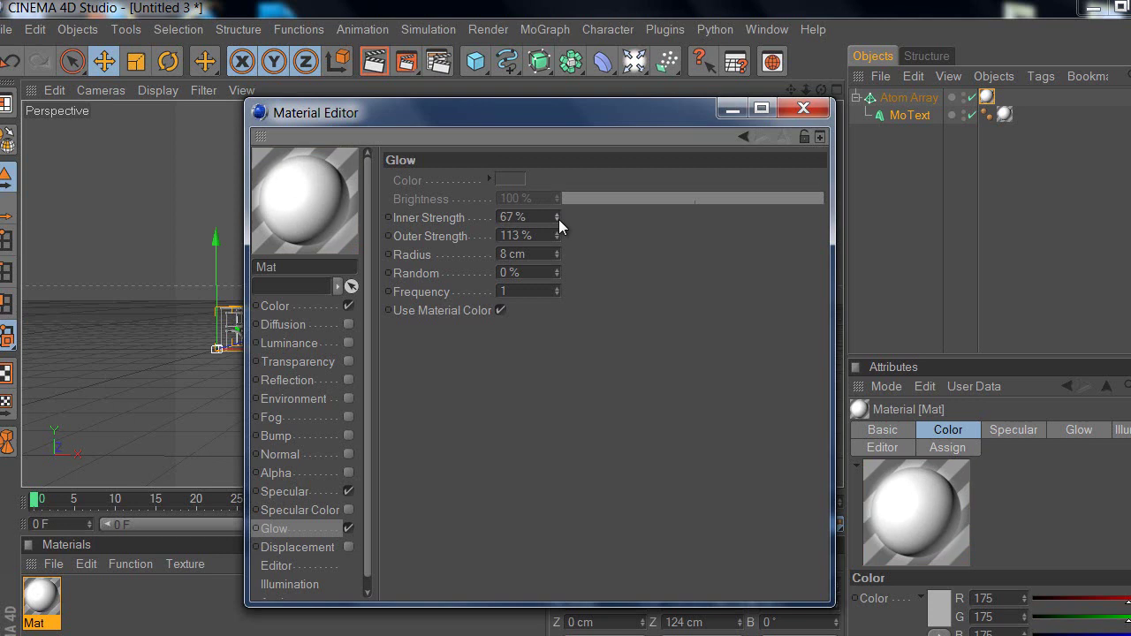
left_click(819, 107)
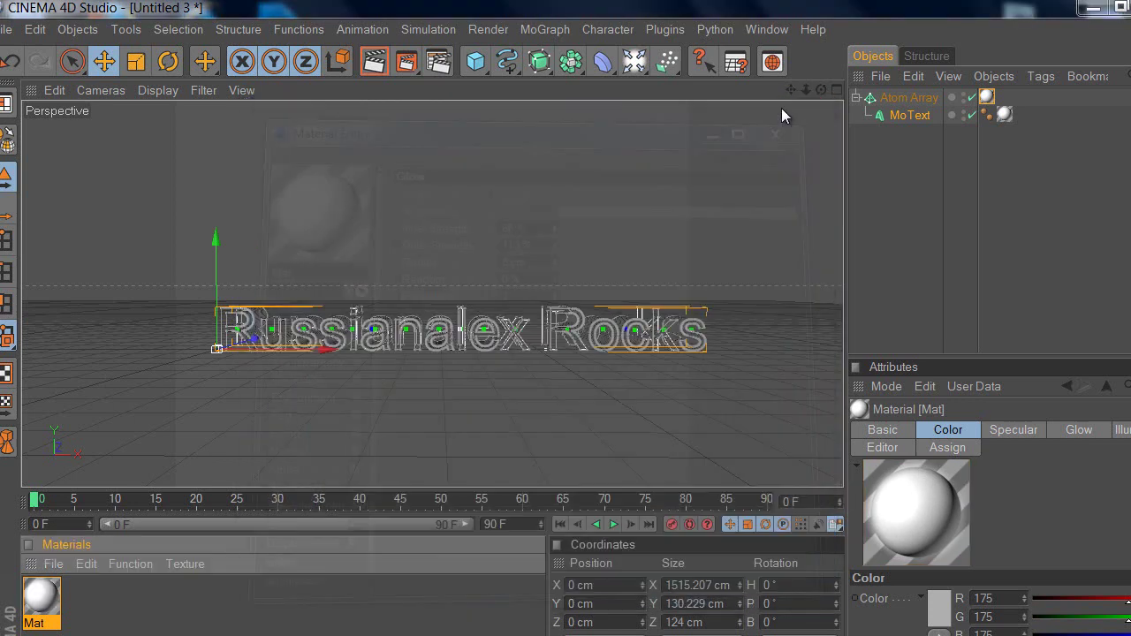
left_click(376, 66)
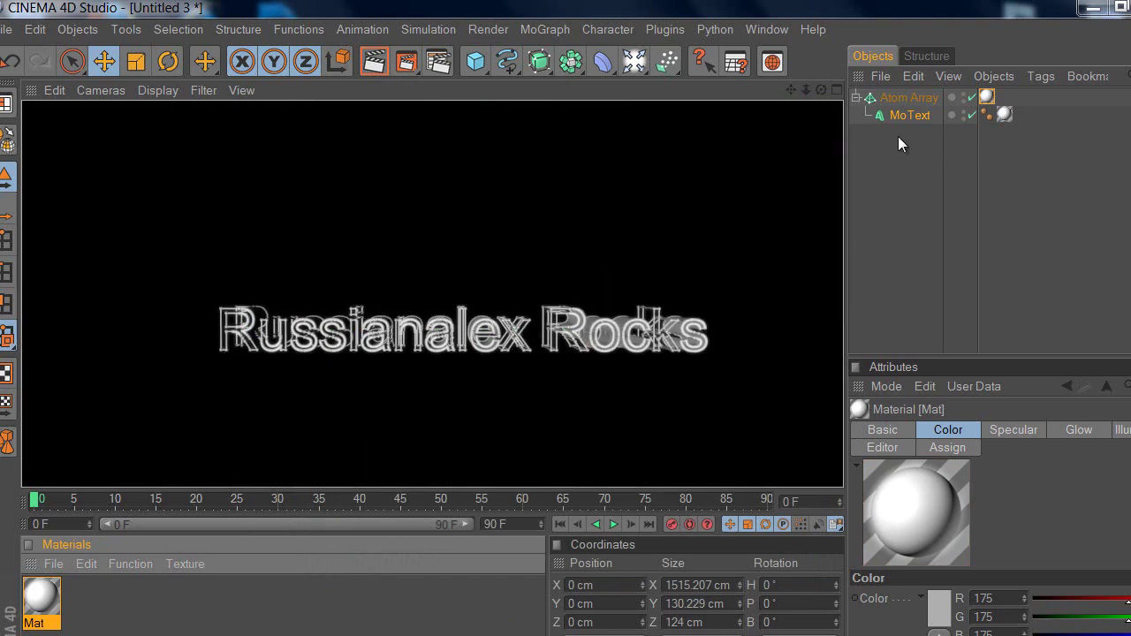
Set the Atom Array's sphere radius to 3 cm and cylinder radius to 1 cm, and render a viewport preview
left_click(908, 97)
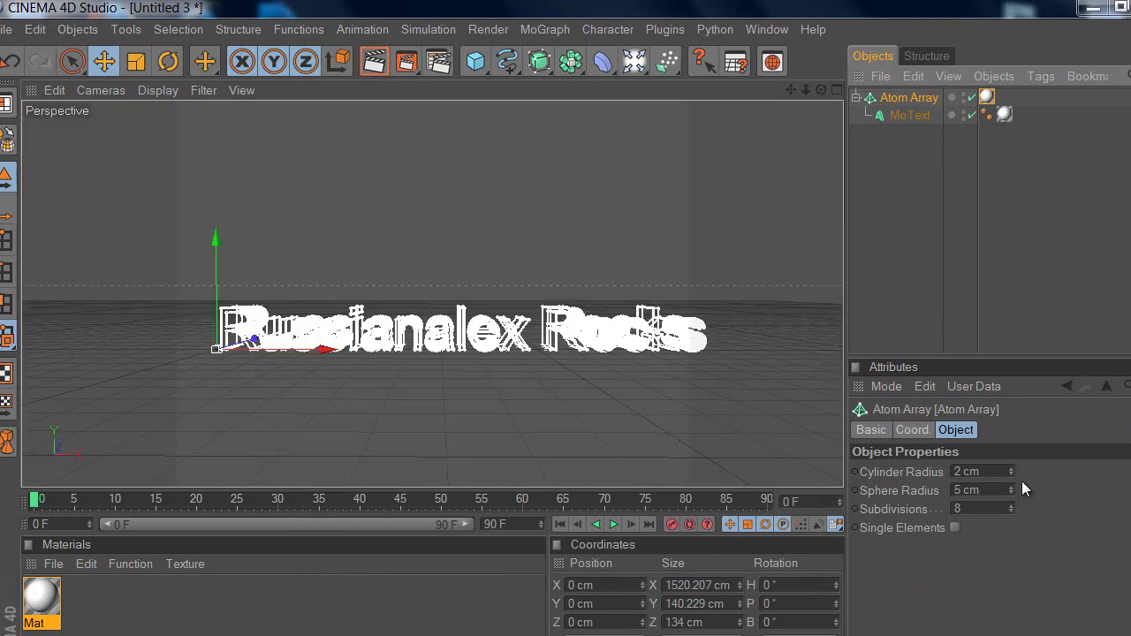
left_click(1009, 492)
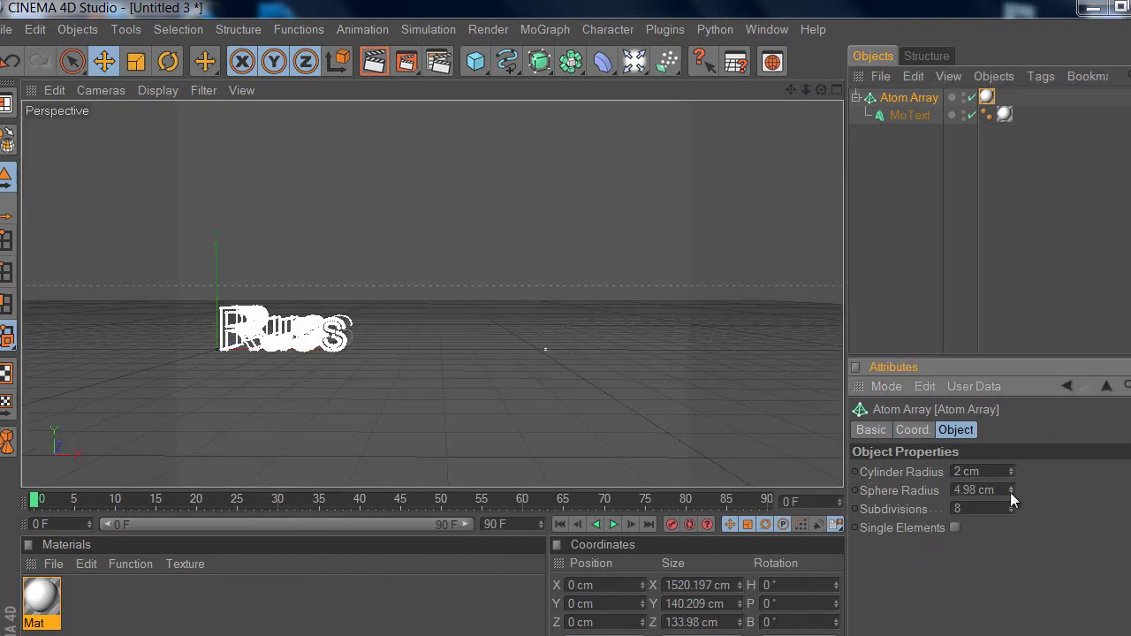
left_click(1010, 492)
left_click_drag(982, 493, 960, 473)
type("3")
key("Return")
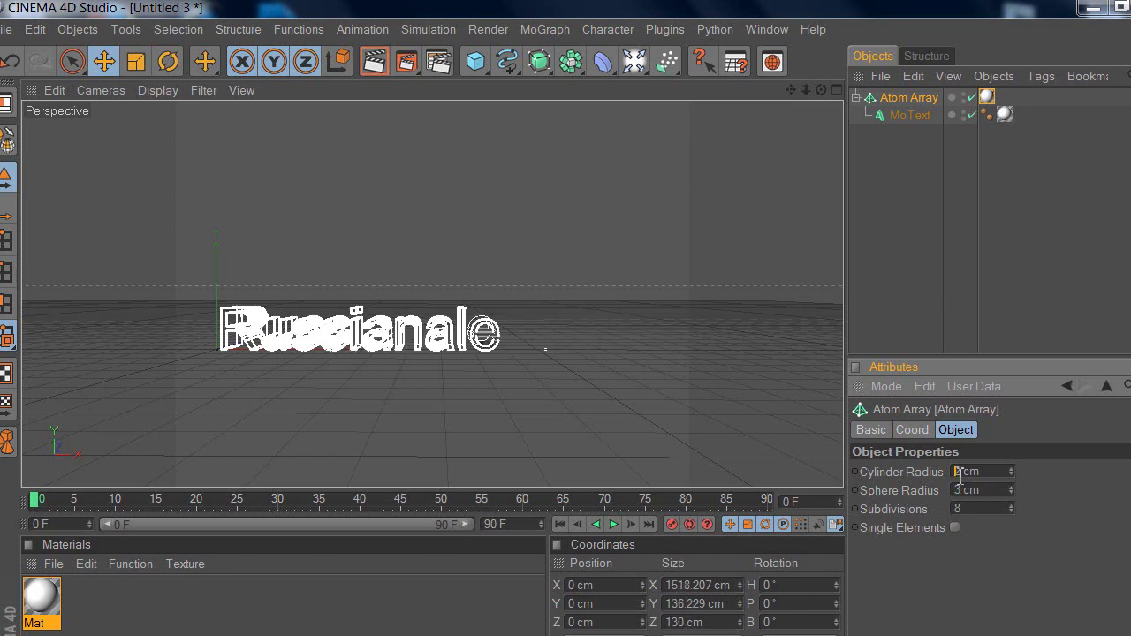
type("1")
key("Return")
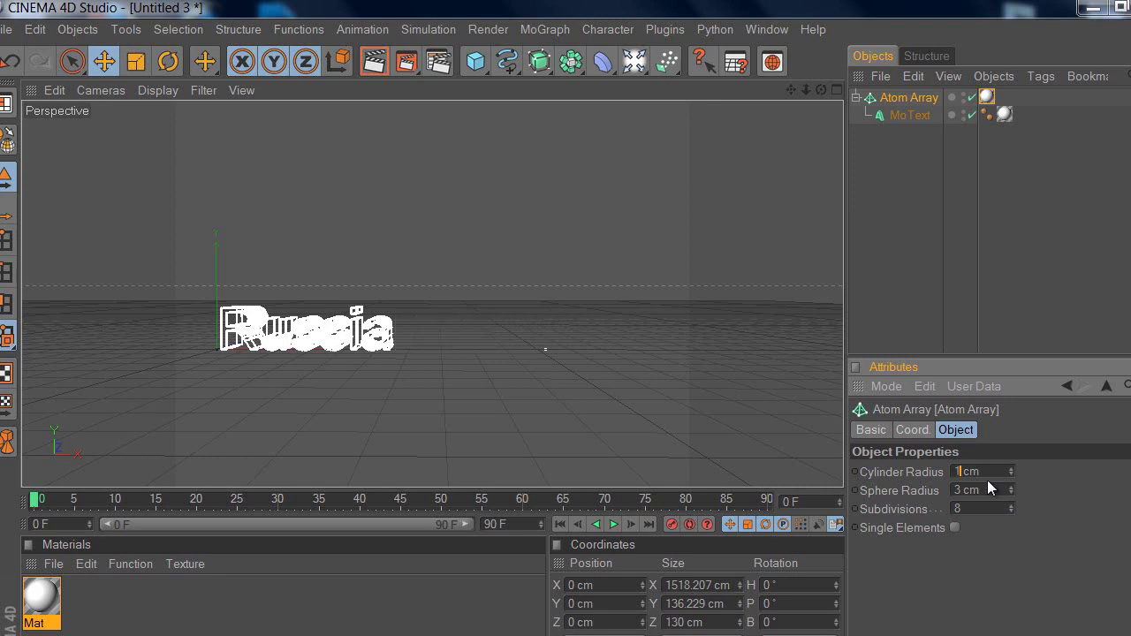
left_click(384, 68)
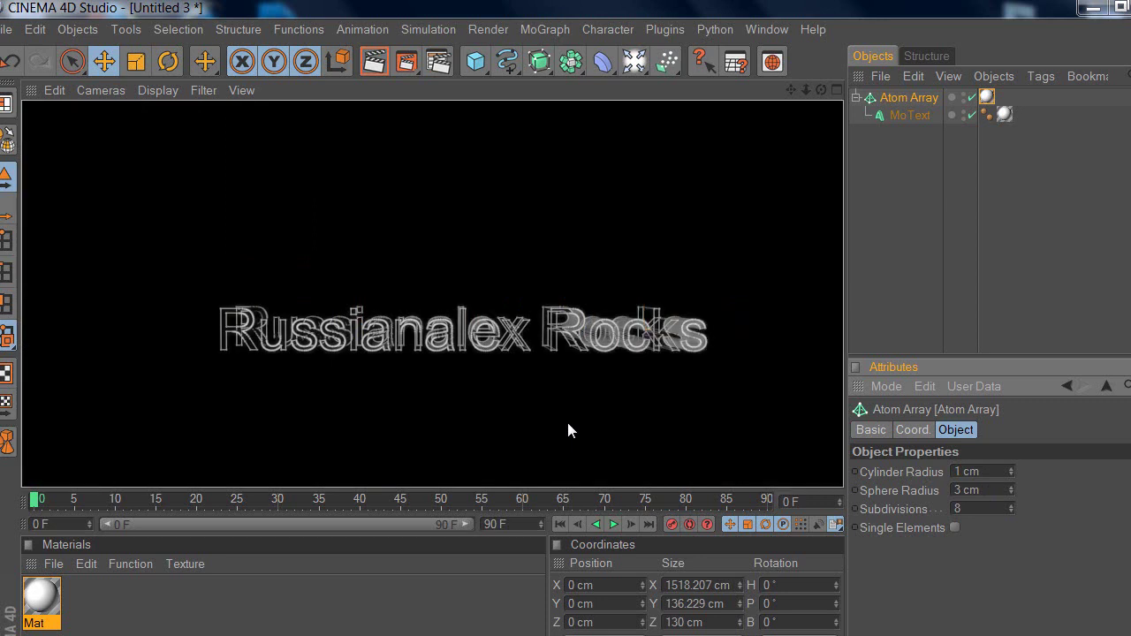
Render viewport previews of the thinner wireframe text from a closer view and from a rotated angle
left_click(568, 430)
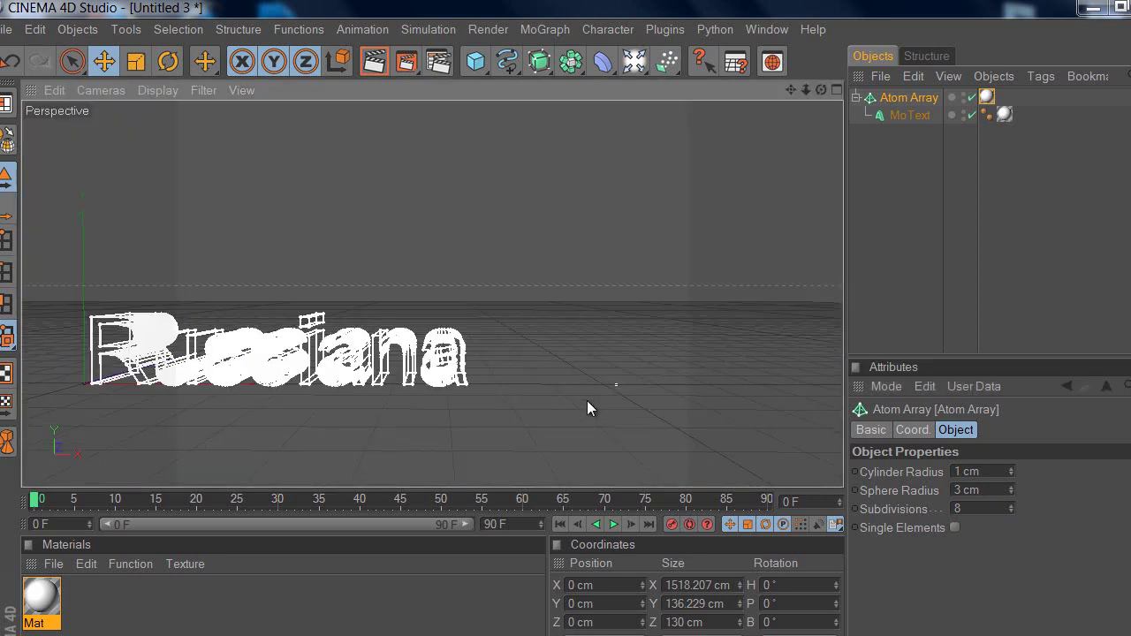
left_click(382, 66)
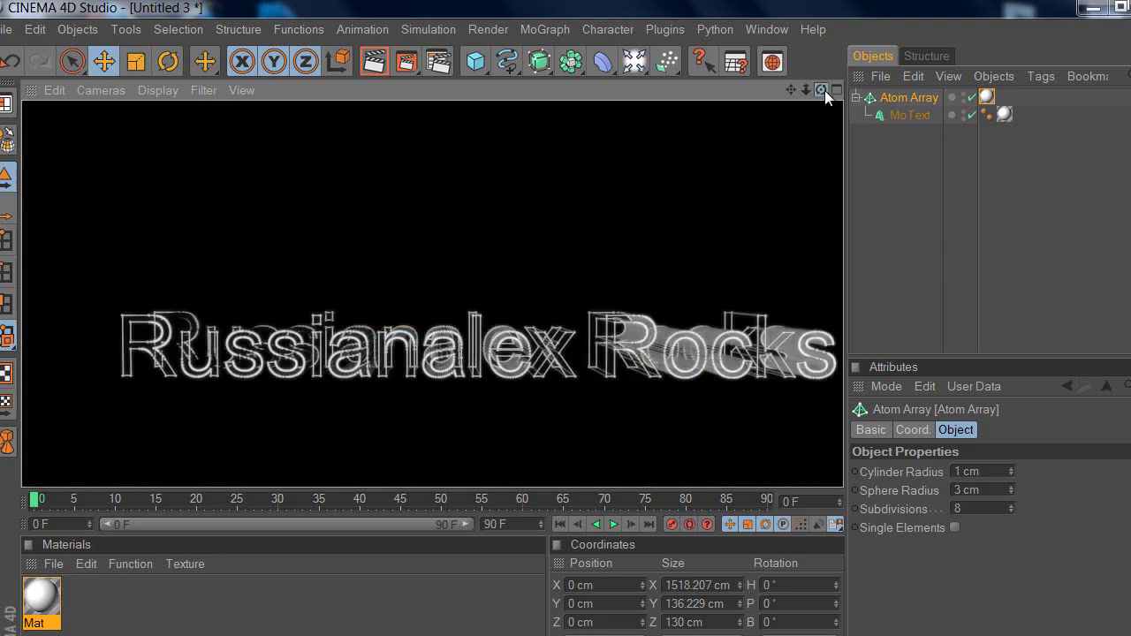
left_click_drag(822, 91, 617, 336)
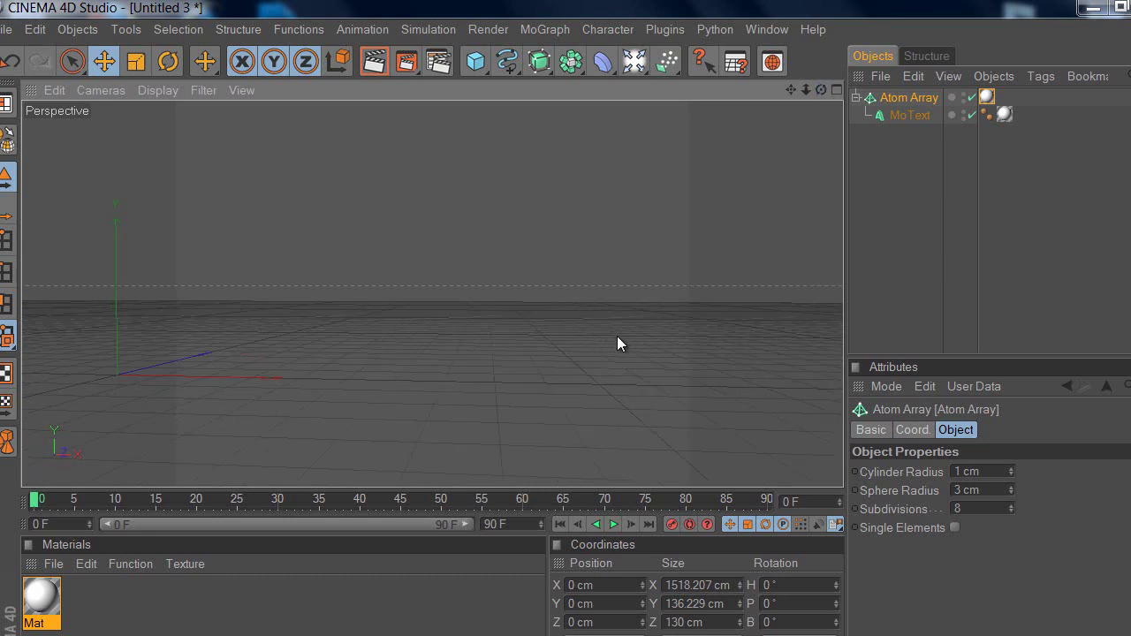
left_click(374, 62)
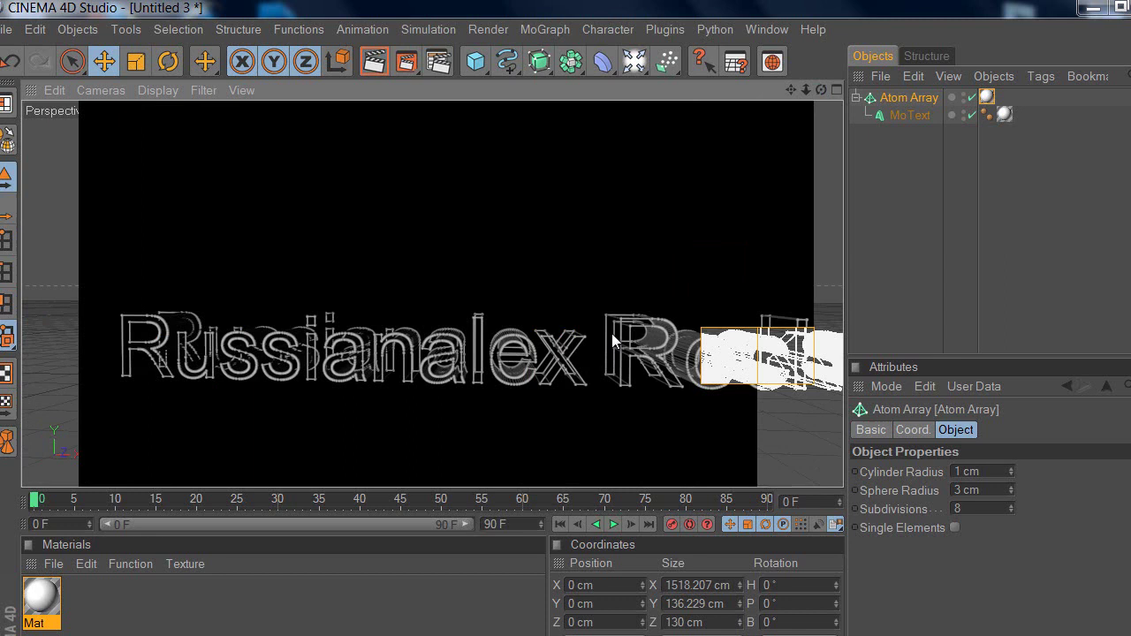
Brighten the material's color to RGB 235, 235, 235 and render a viewport preview of the text
double_click(41, 594)
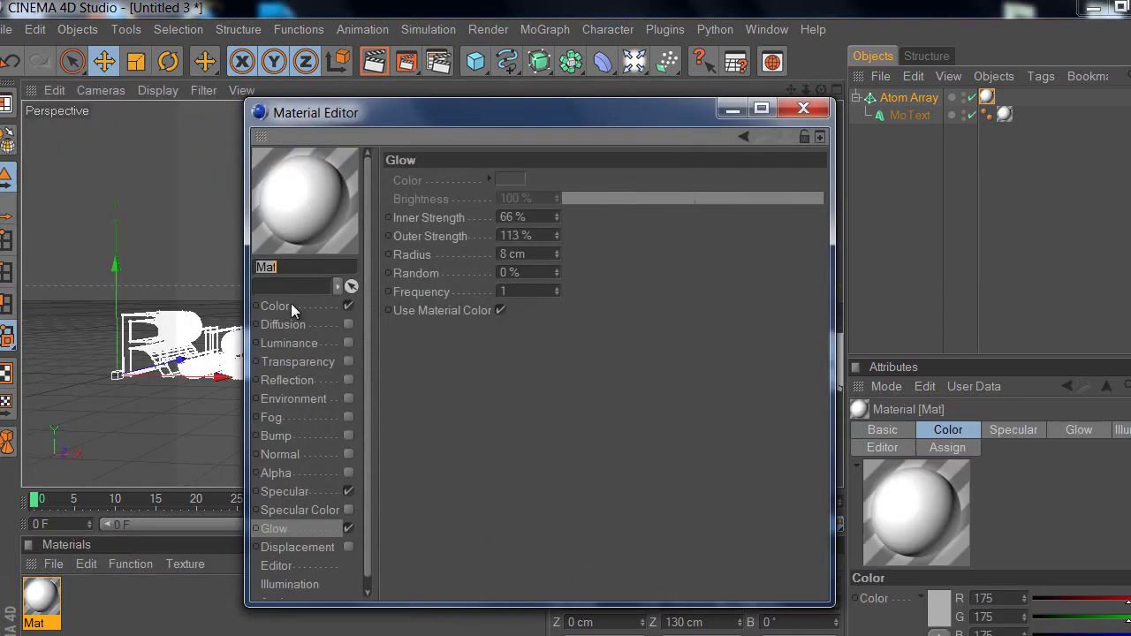
left_click(291, 305)
left_click(469, 196)
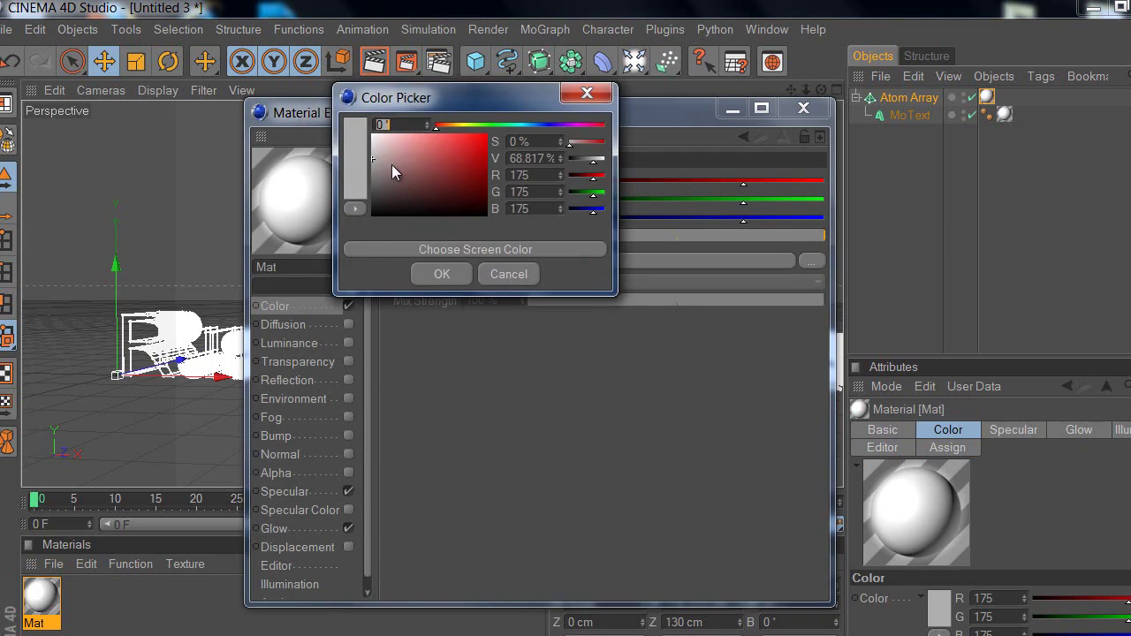
left_click_drag(371, 159, 372, 140)
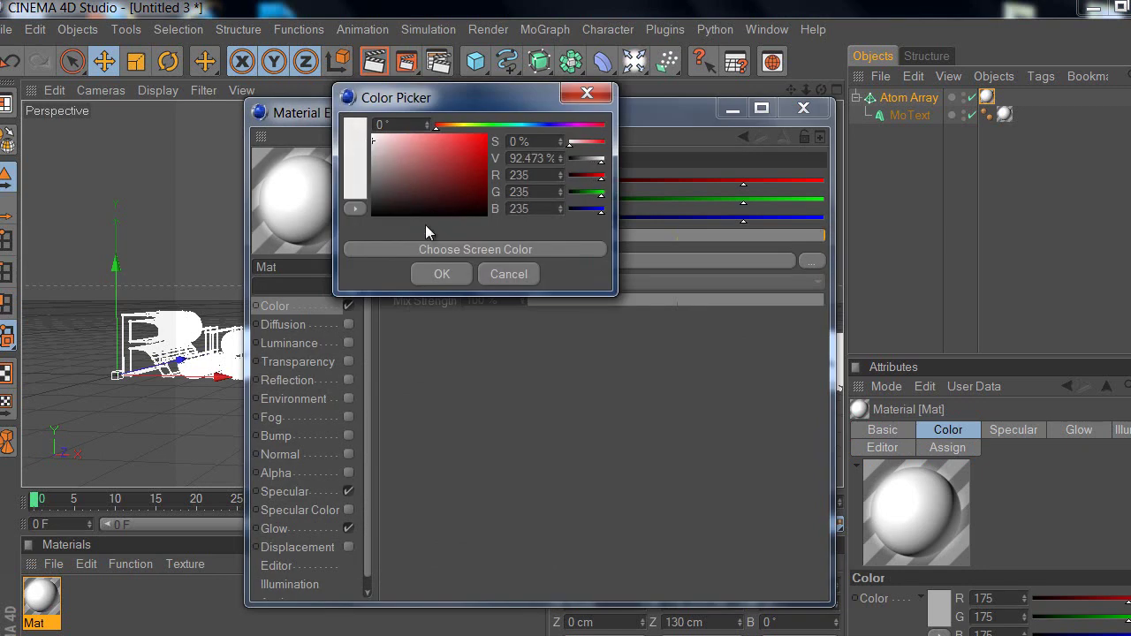
left_click(443, 274)
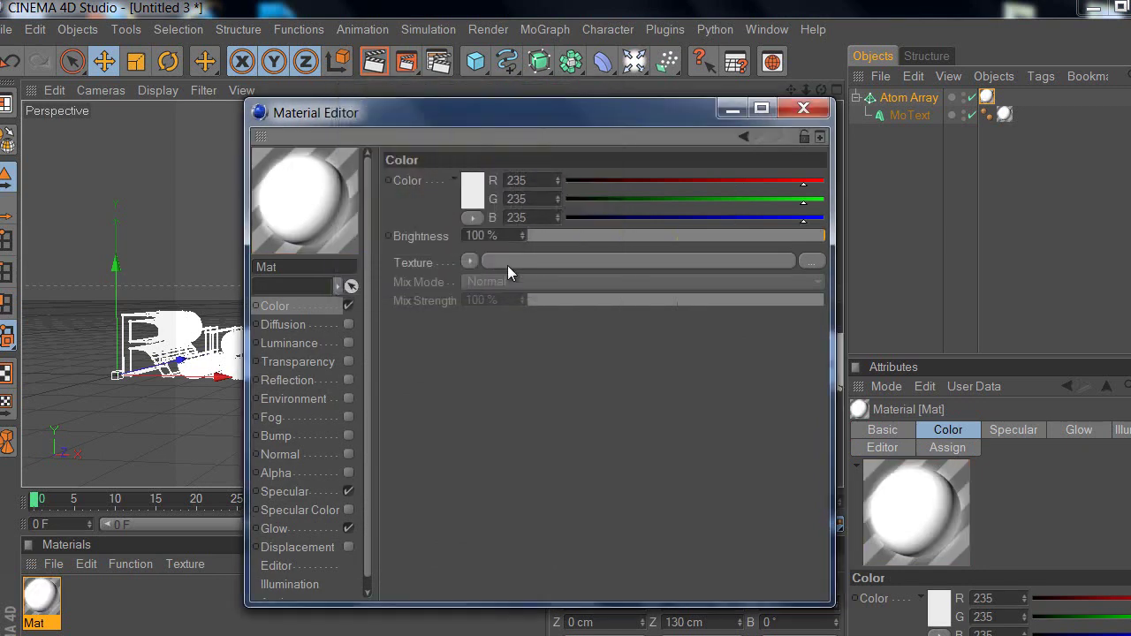
left_click(803, 108)
left_click(374, 64)
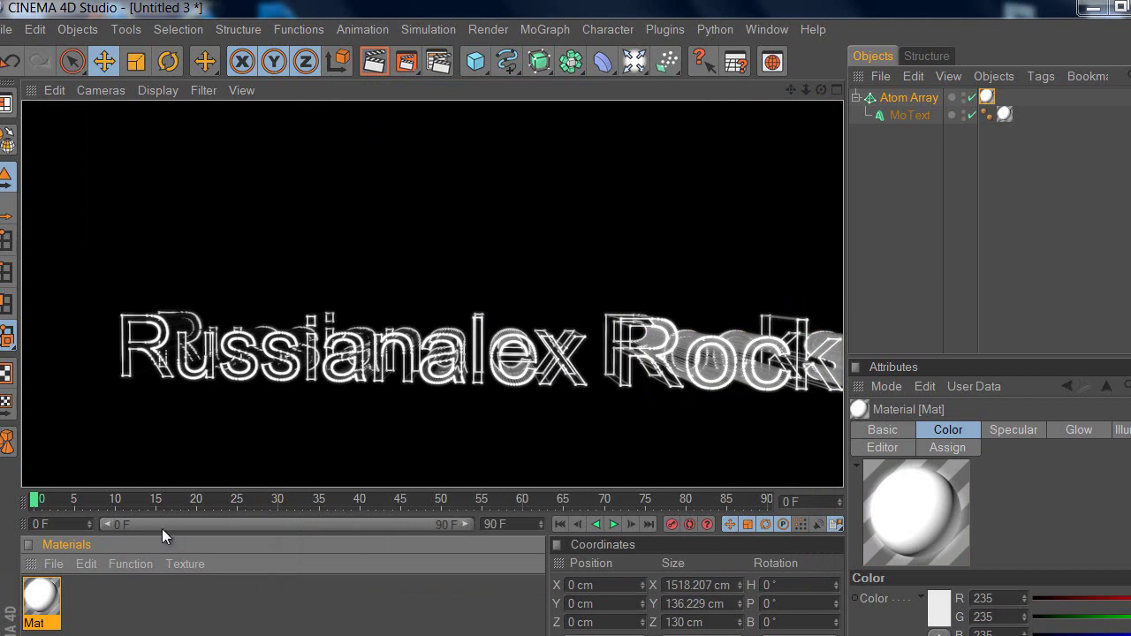
Try a yellow material color of RGB 193, 200, 0 and render a viewport preview of the text
double_click(40, 610)
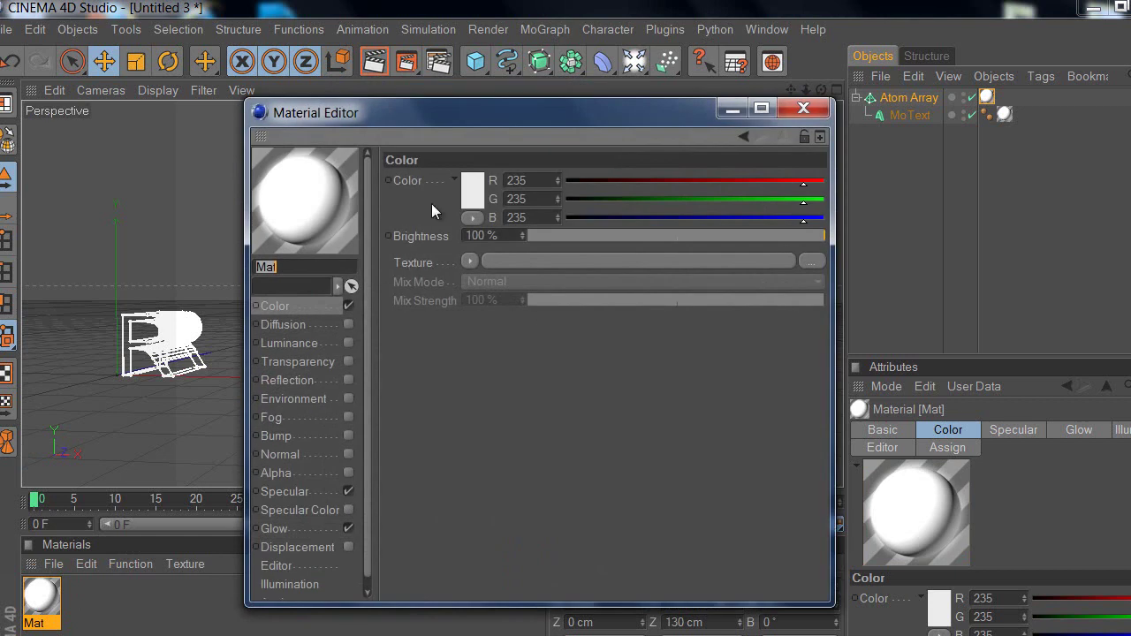
left_click(470, 185)
left_click(457, 117)
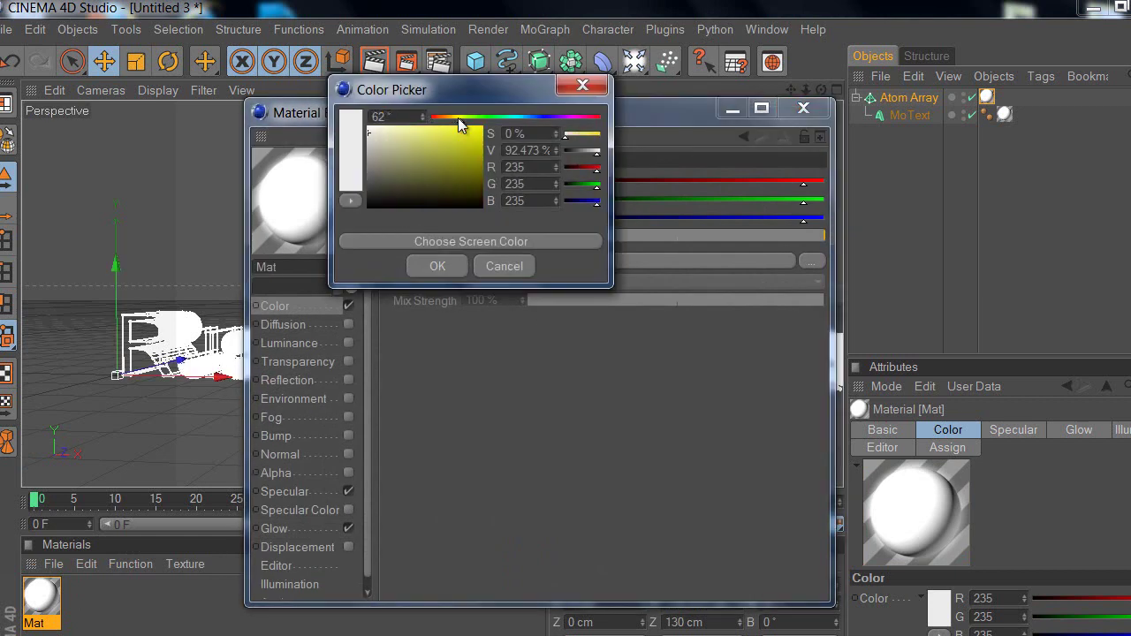
left_click_drag(465, 140, 497, 144)
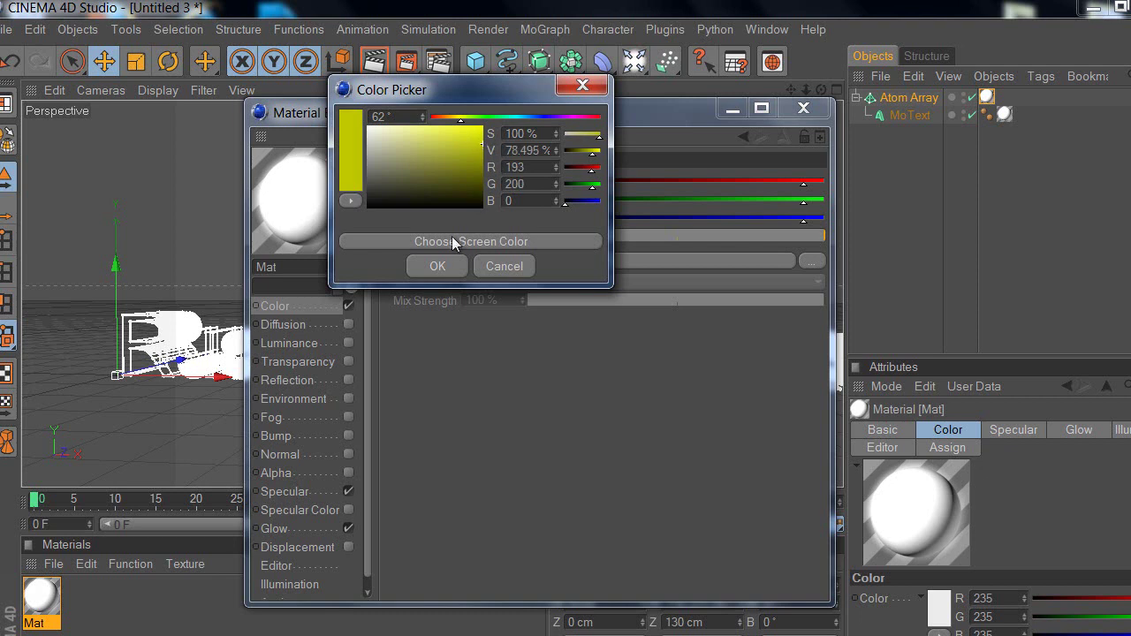
left_click(437, 267)
left_click(803, 108)
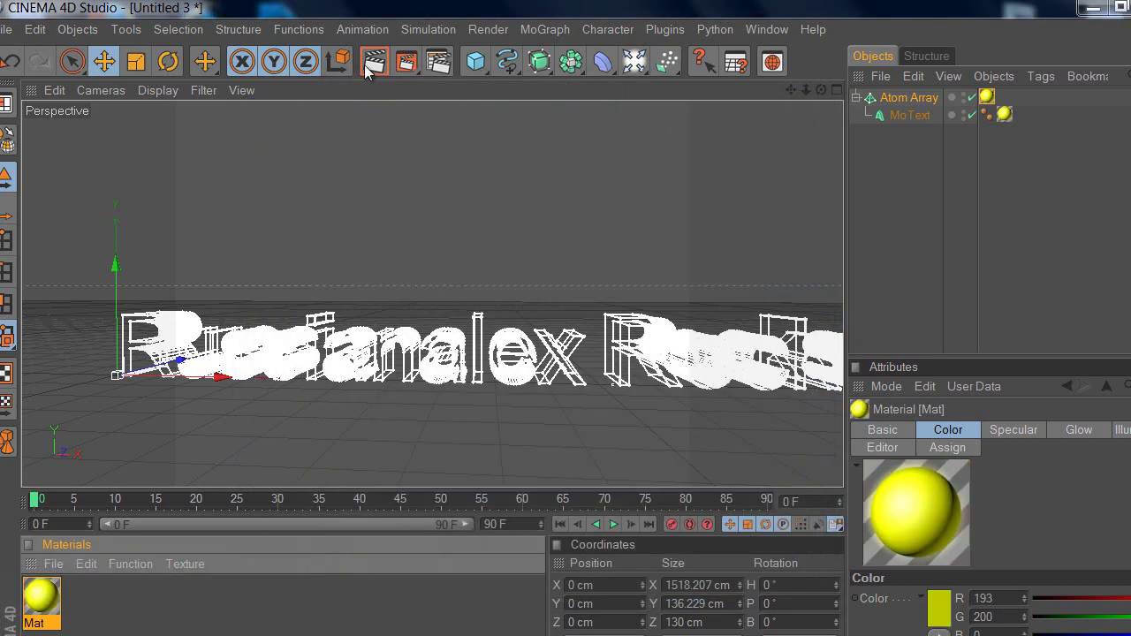
key("ctrl+r")
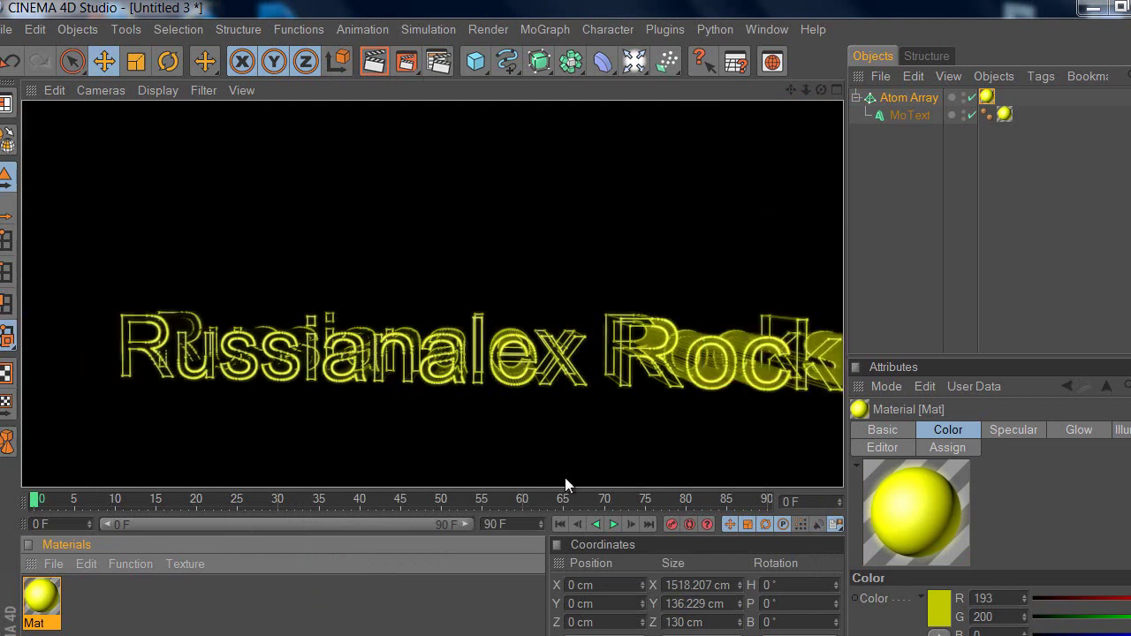
Set the material's color to light grey, RGB 200, 200, 200, and close the material's settings
double_click(42, 601)
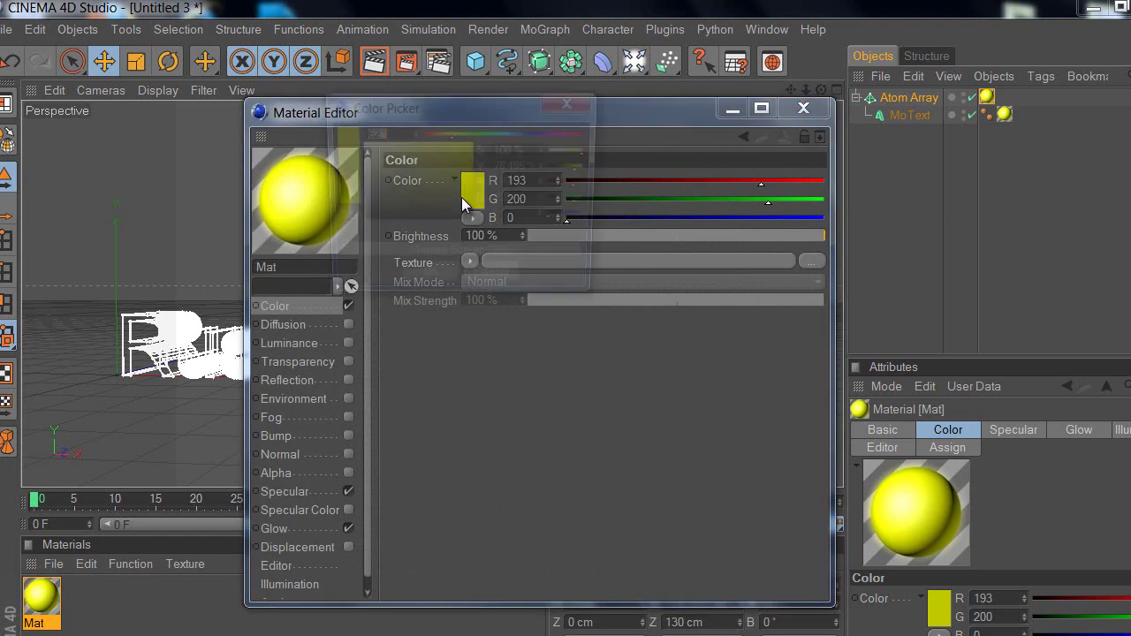
left_click(461, 197)
left_click_drag(401, 156, 353, 156)
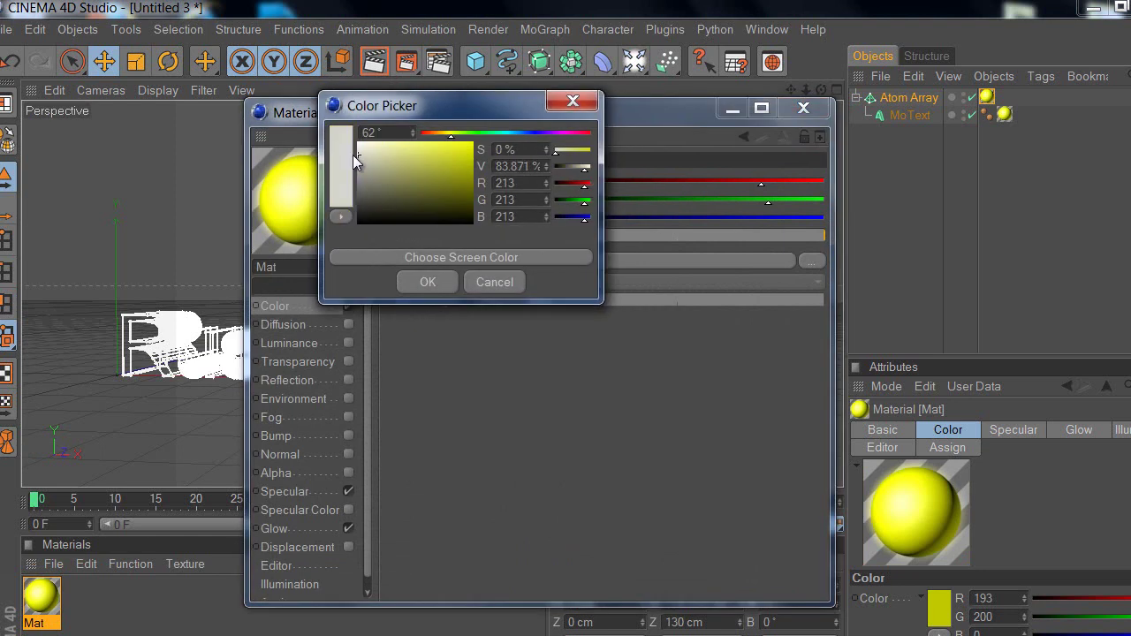
left_click(428, 283)
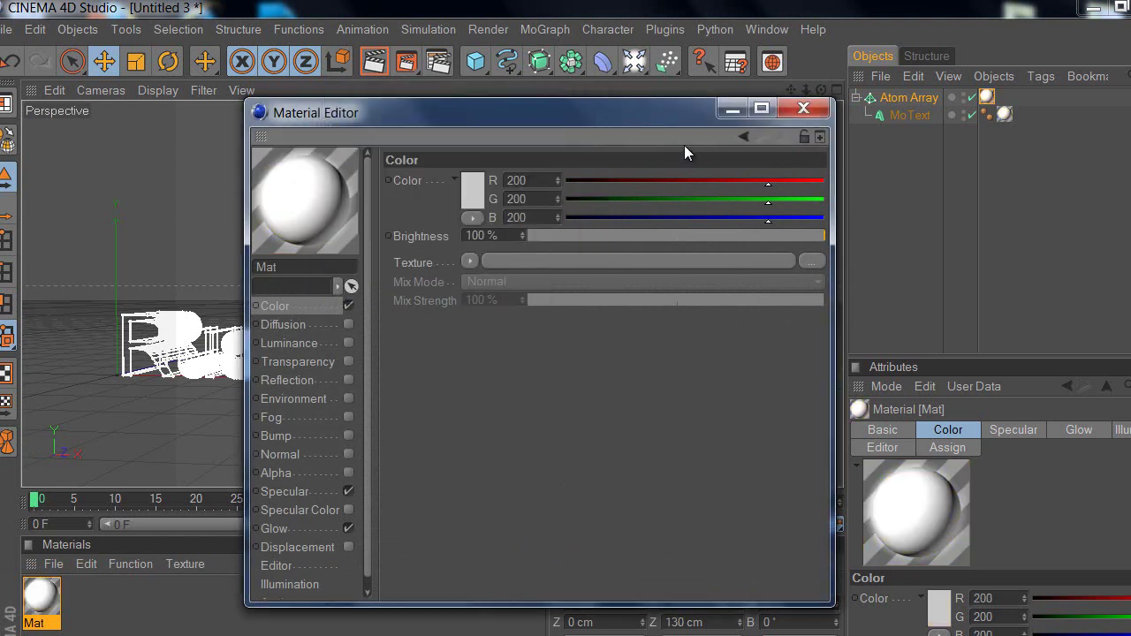
left_click(804, 109)
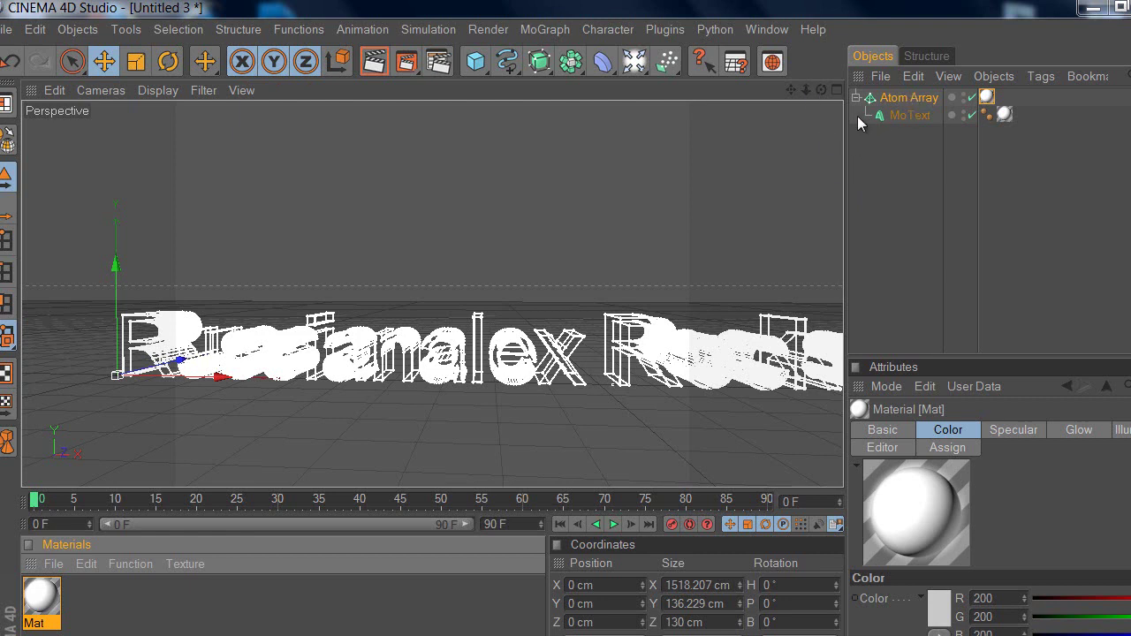
Reframe the wireframe text in the perspective view
left_click_drag(789, 91, 554, 351)
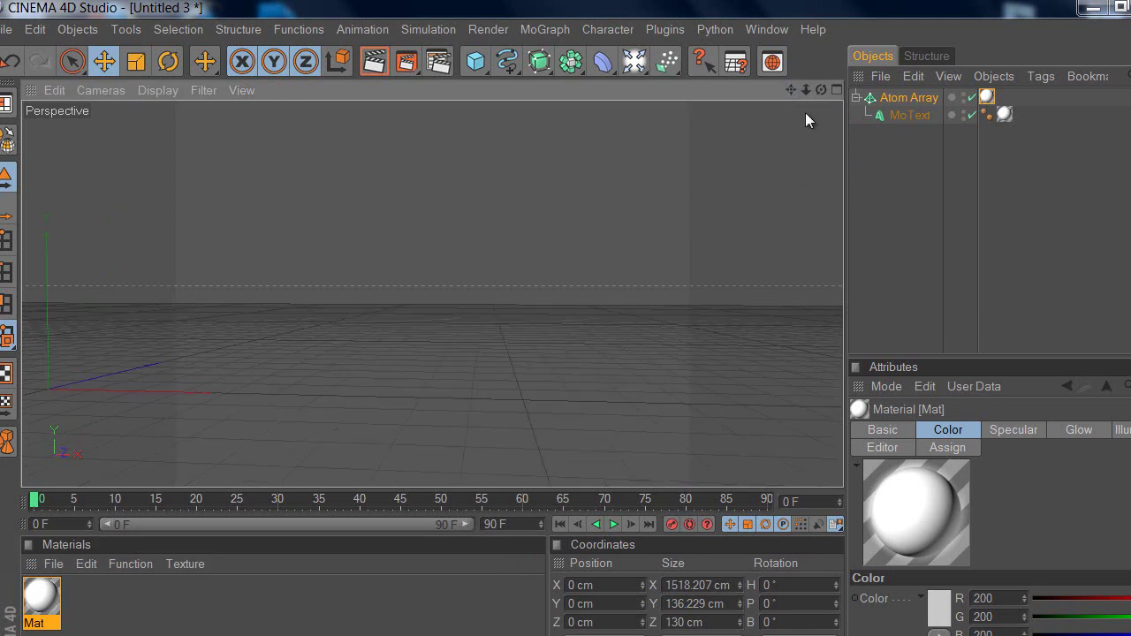